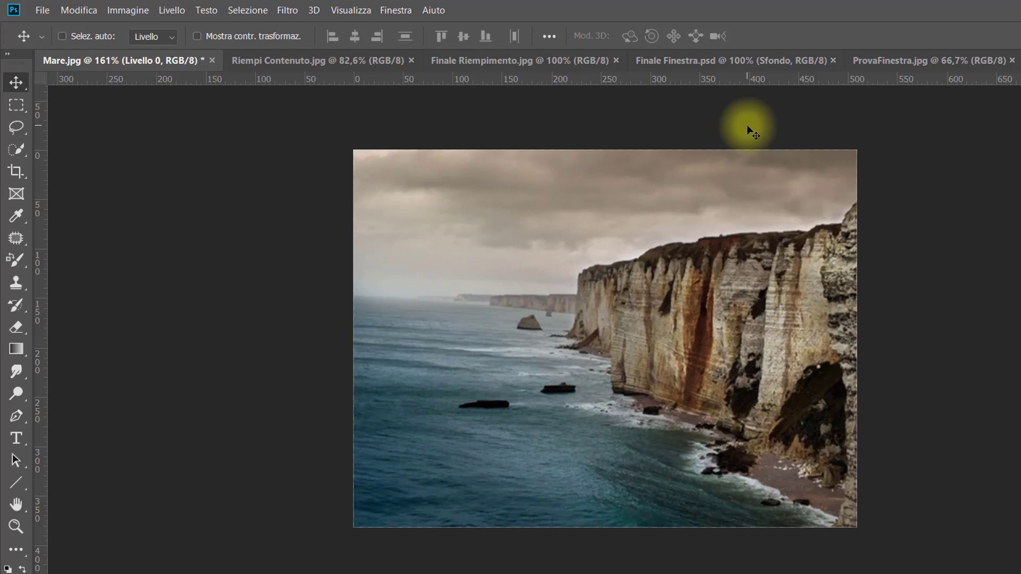
Crop the cliff photo to a narrower upright frame, rotated about -1.1° to level the horizon.
click(16, 171)
click(66, 171)
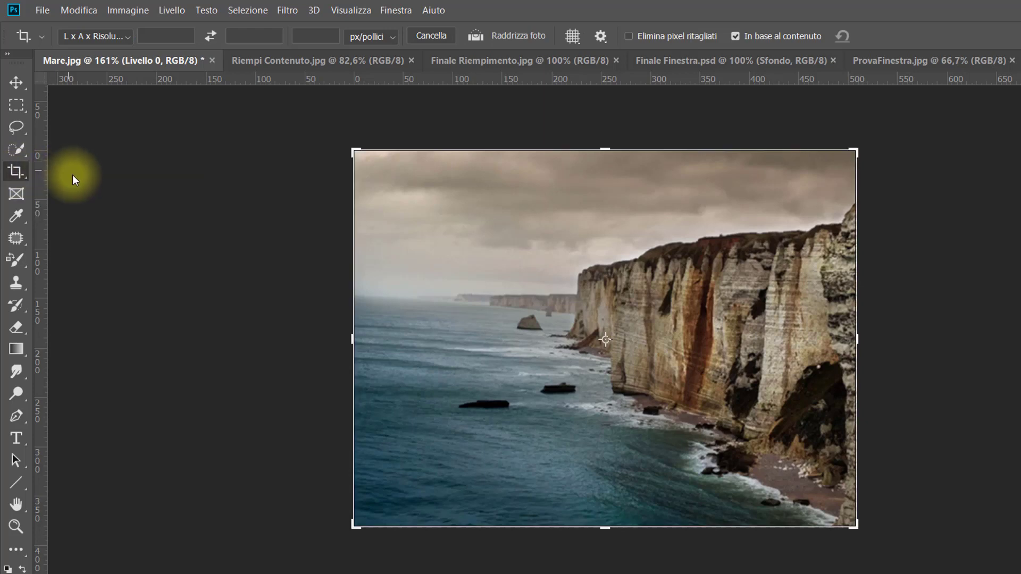
mouse_move(363, 156)
mouse_down()
mouse_move(392, 353)
mouse_move(437, 525)
mouse_move(751, 529)
mouse_up()
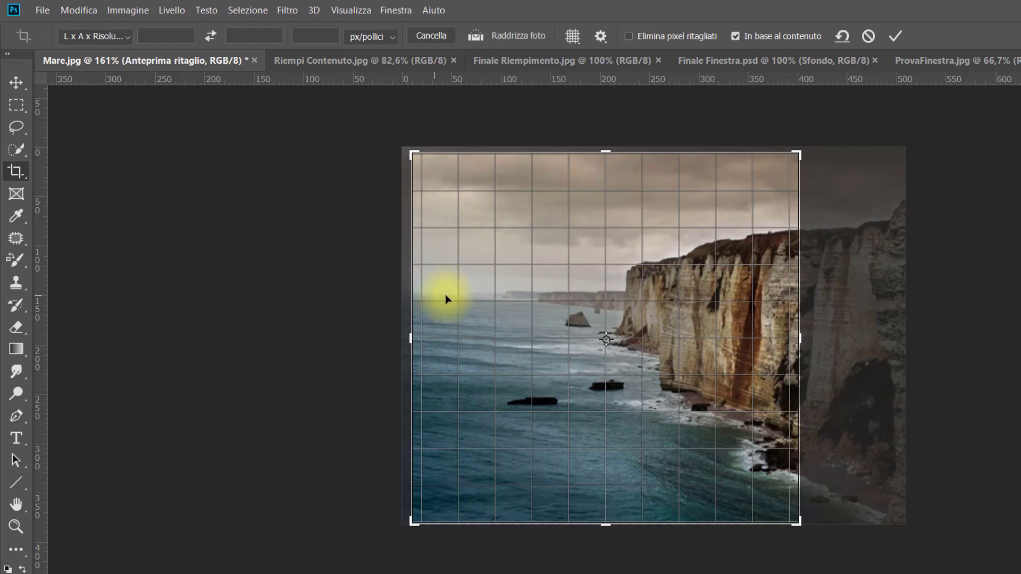
drag(816, 154, 802, 137)
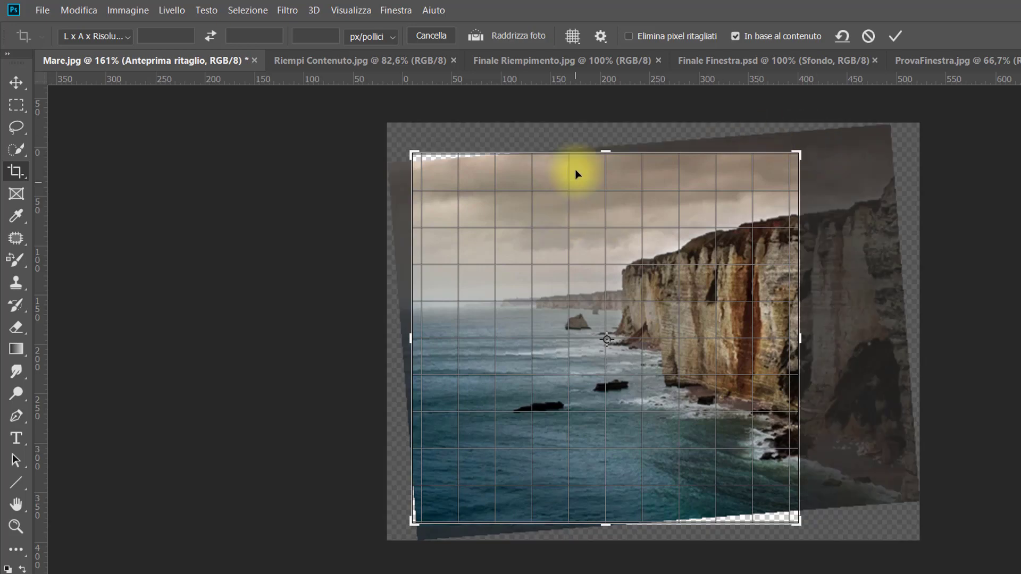
drag(605, 144, 606, 137)
drag(607, 538, 607, 546)
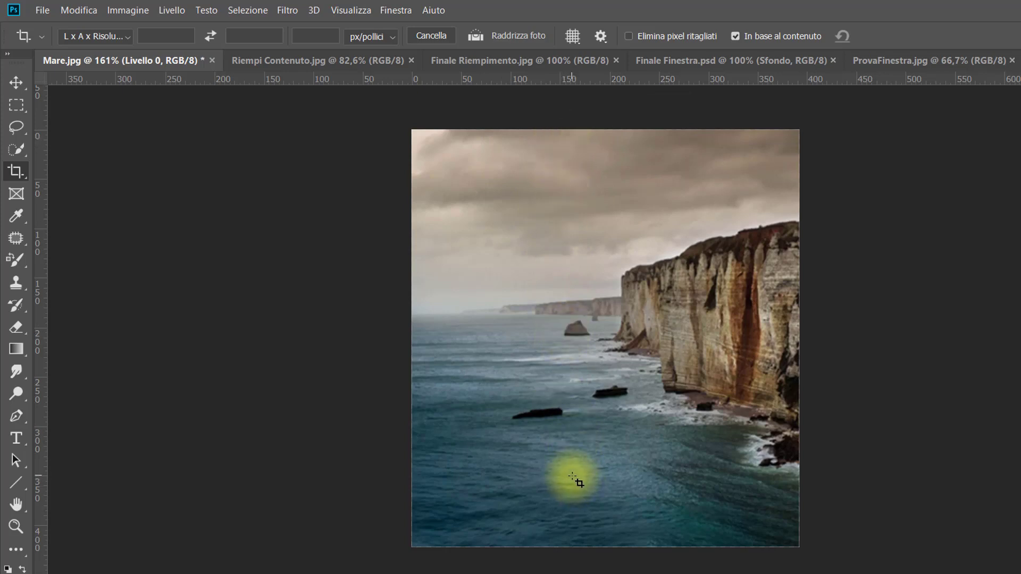
key(v)
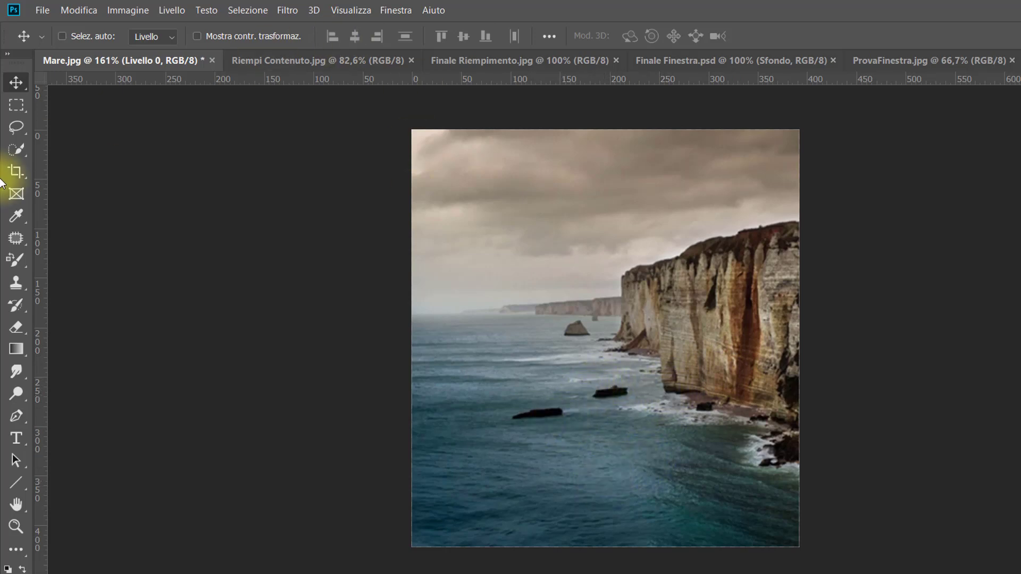
Lasso the dark rock in the sea and fill it using Contenuto: In base al contenuto.
click(20, 132)
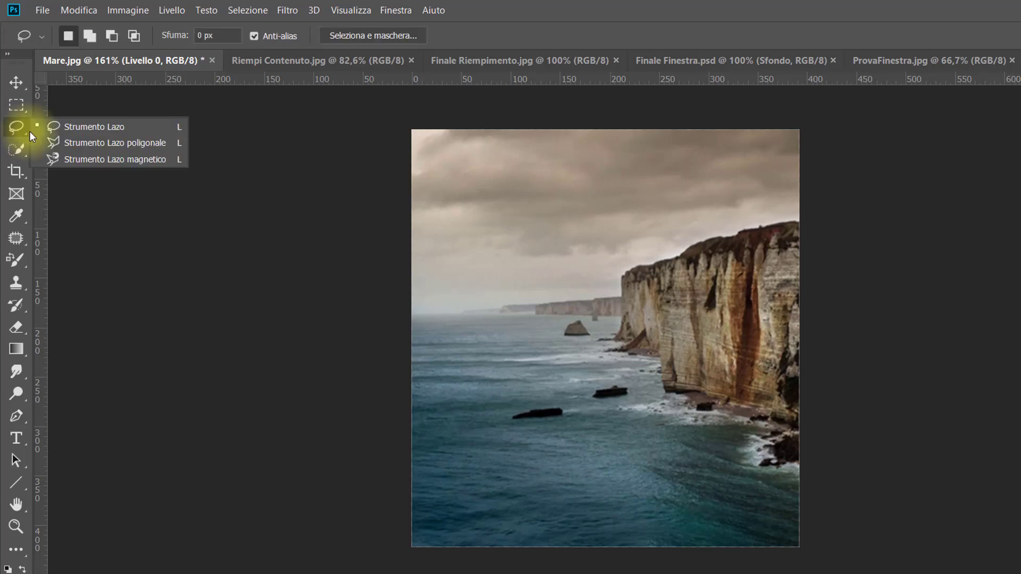
click(68, 128)
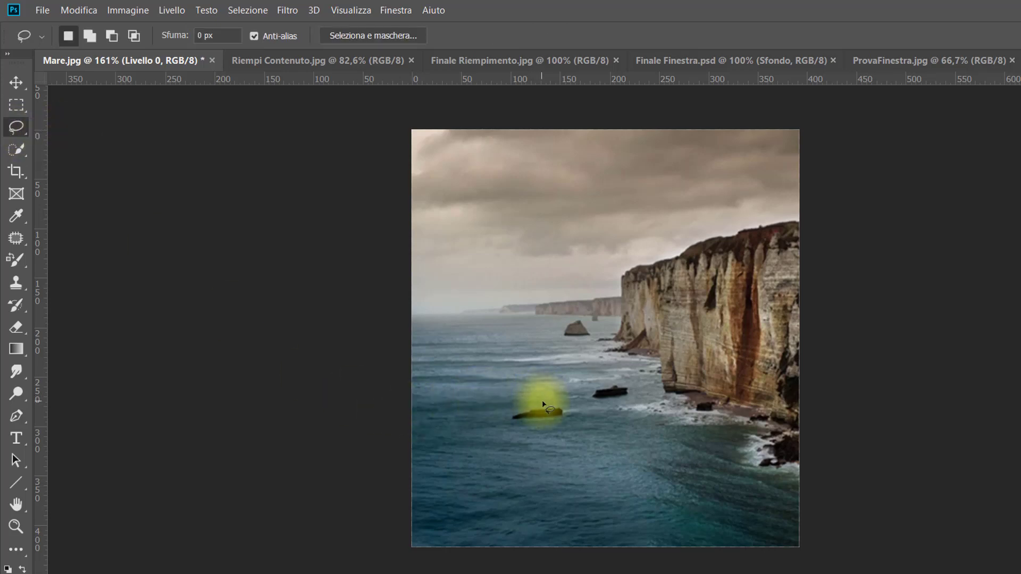
mouse_move(543, 400)
mouse_down()
mouse_move(503, 420)
mouse_move(566, 405)
mouse_move(541, 401)
mouse_up()
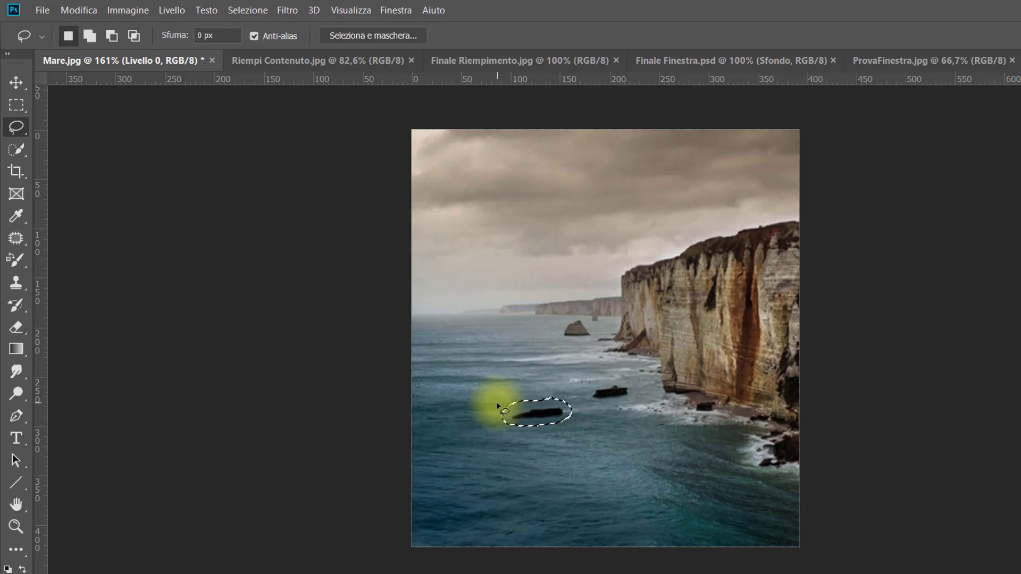
click(86, 11)
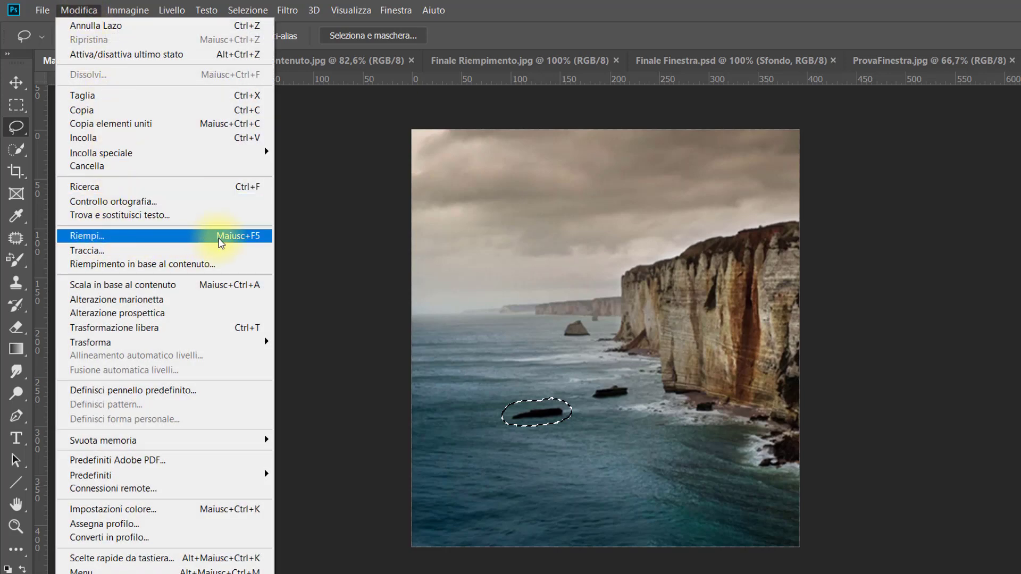
click(202, 237)
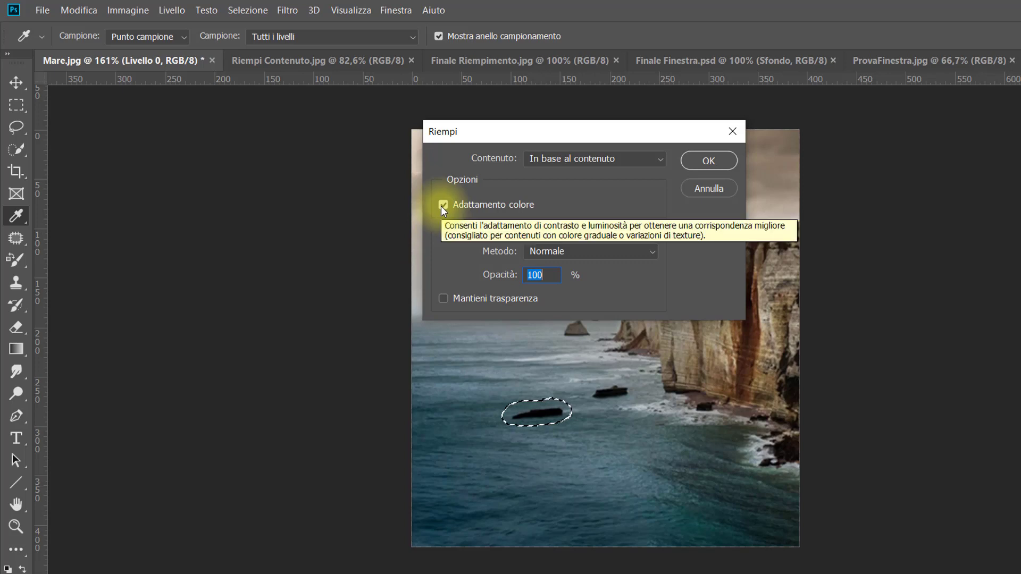
click(700, 162)
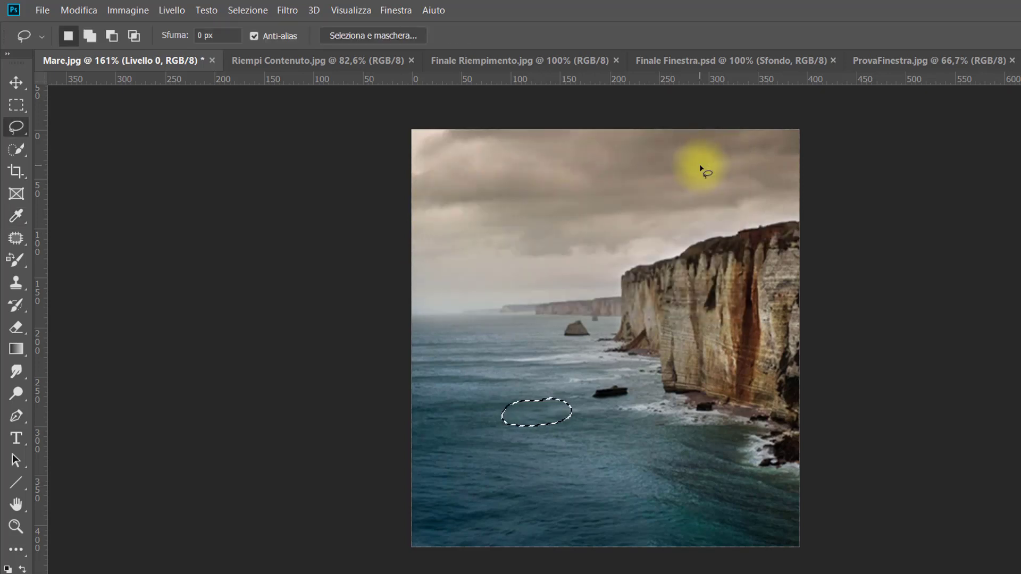
Deselect the patched sea, then zoom in and back out to inspect the fill.
key(ctrl+d)
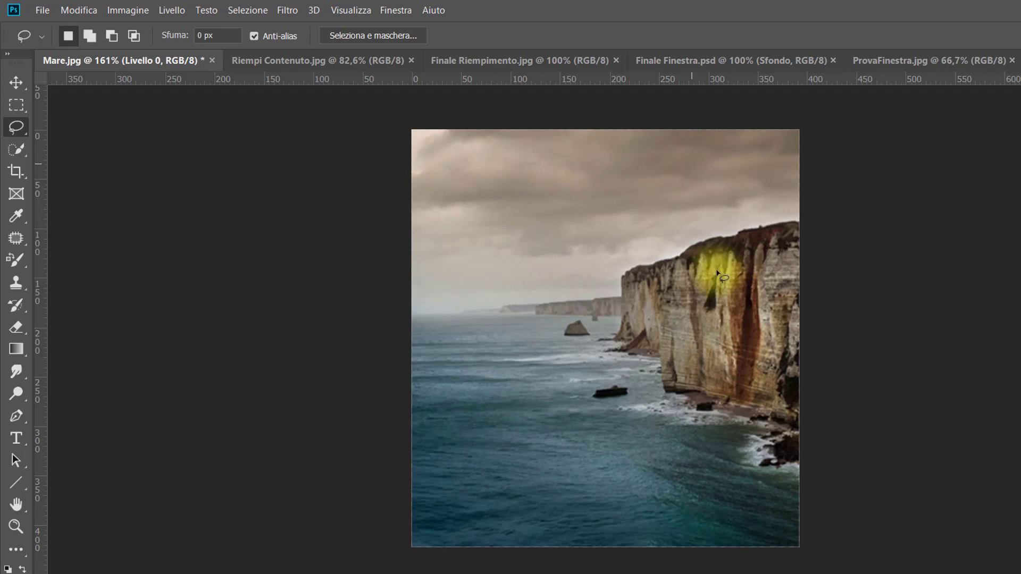
scroll(538, 416, up, 2)
scroll(543, 418, up, 2)
scroll(546, 418, up, 1)
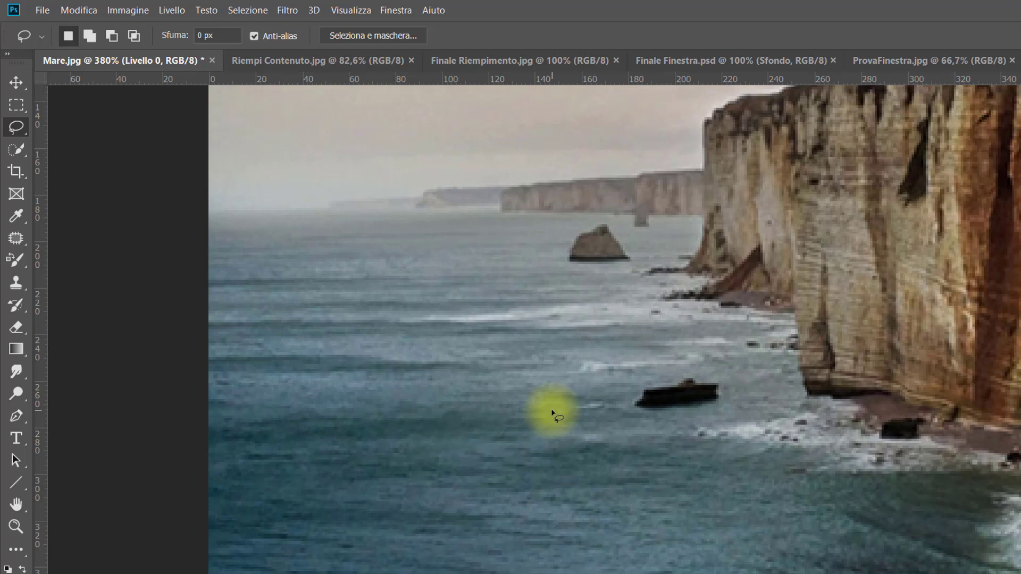
scroll(553, 413, down, 1)
scroll(554, 414, down, 2)
scroll(556, 413, down, 1)
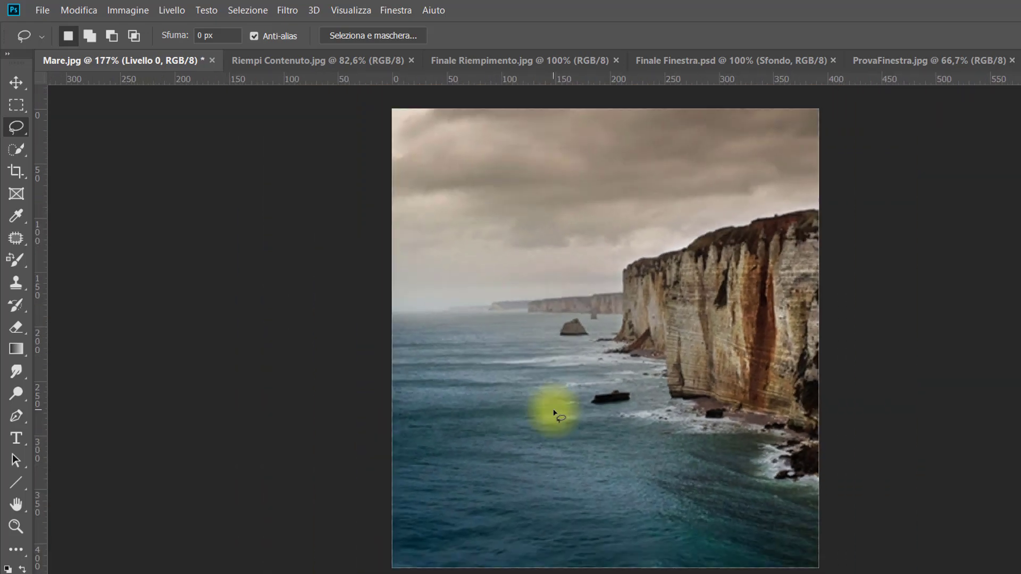
scroll(553, 412, up, 1)
scroll(541, 414, down, 1)
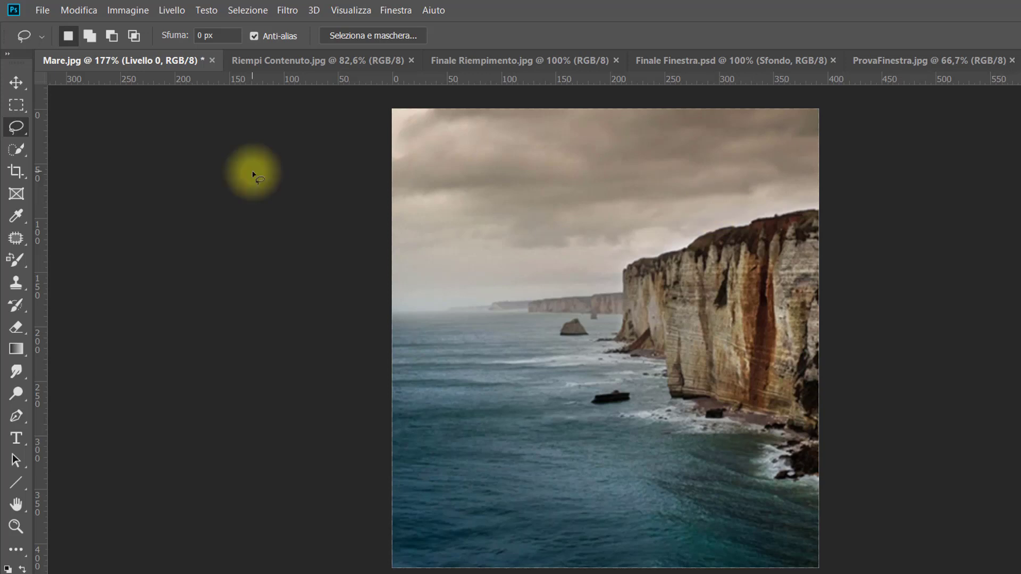
Switch to the Riempi Contenuto.jpg Abbey Road document.
click(308, 61)
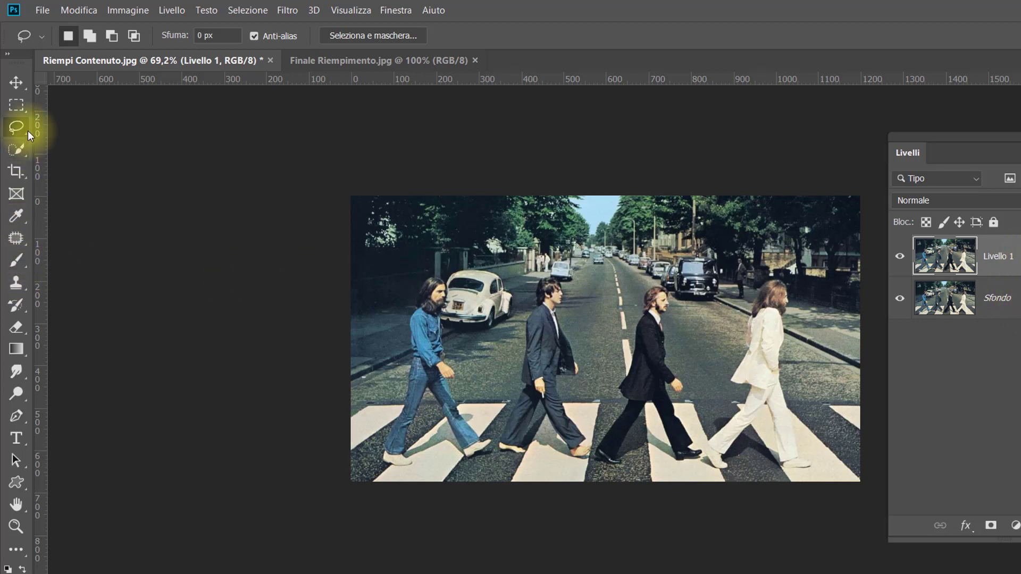
Lasso the second, dark-suited walker and open Riempimento in base al contenuto for him.
right_click(28, 130)
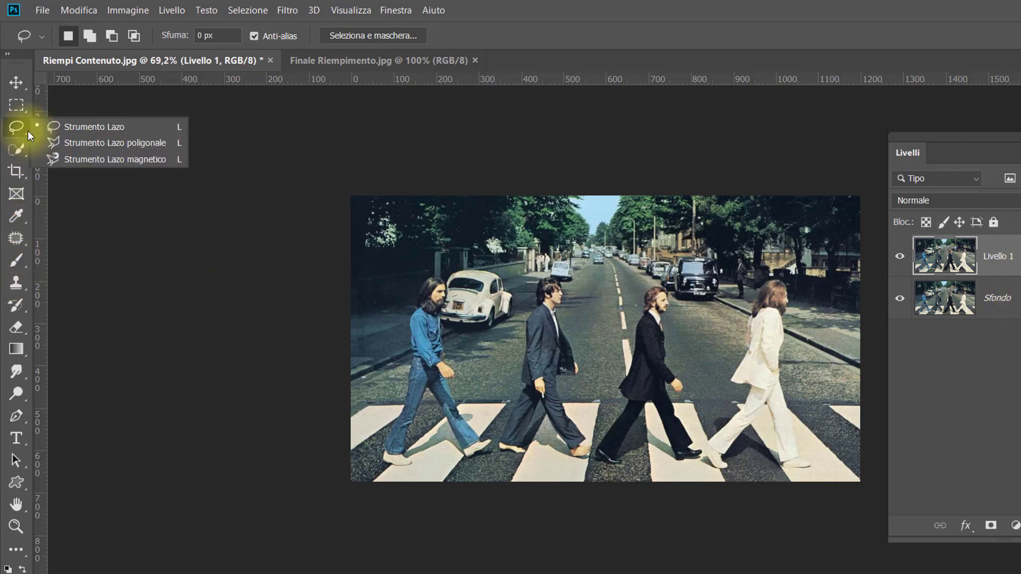
click(65, 129)
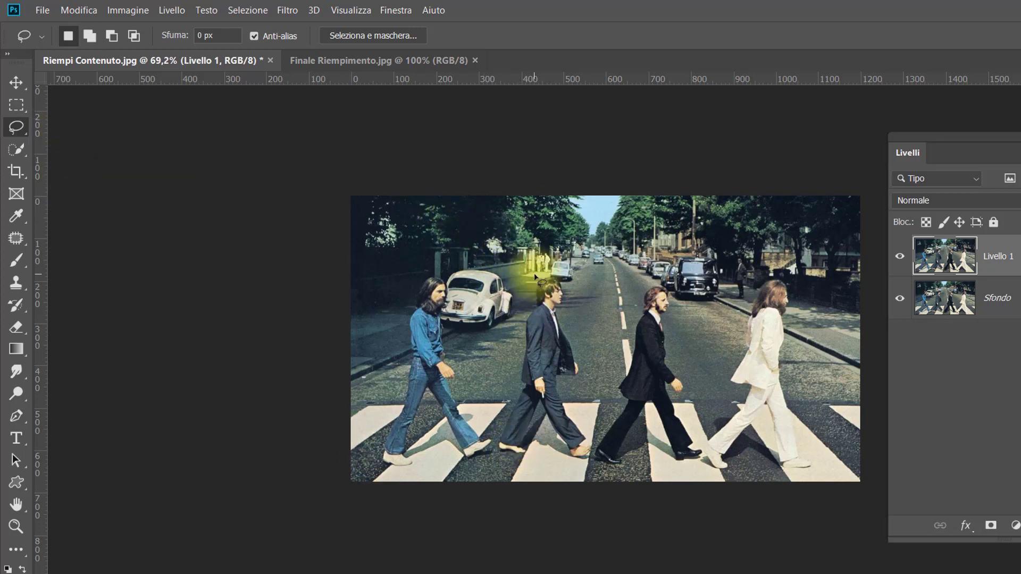
mouse_move(535, 276)
mouse_down()
mouse_move(502, 462)
mouse_move(589, 466)
mouse_move(596, 440)
mouse_move(570, 279)
mouse_move(533, 276)
mouse_up()
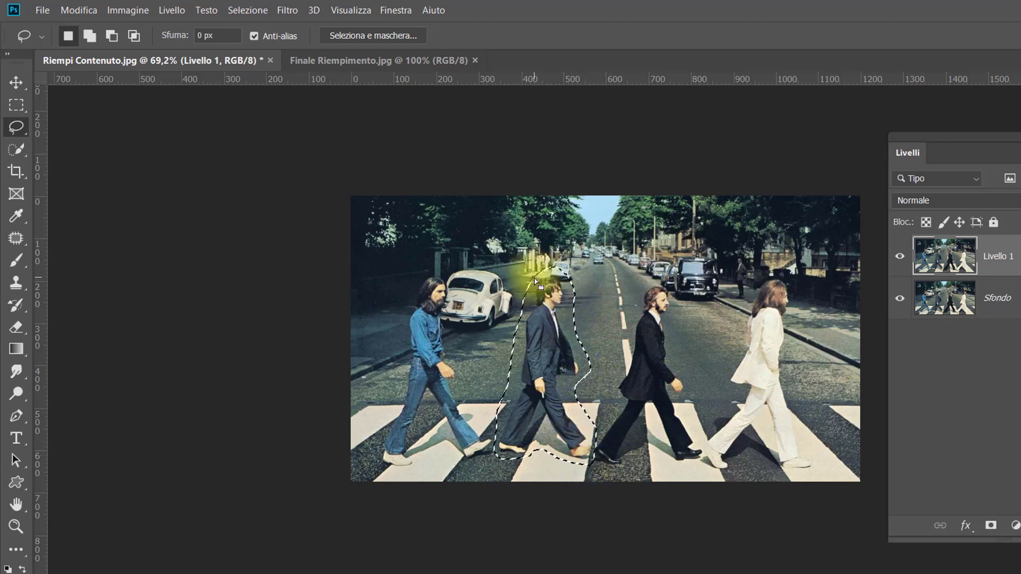
click(78, 10)
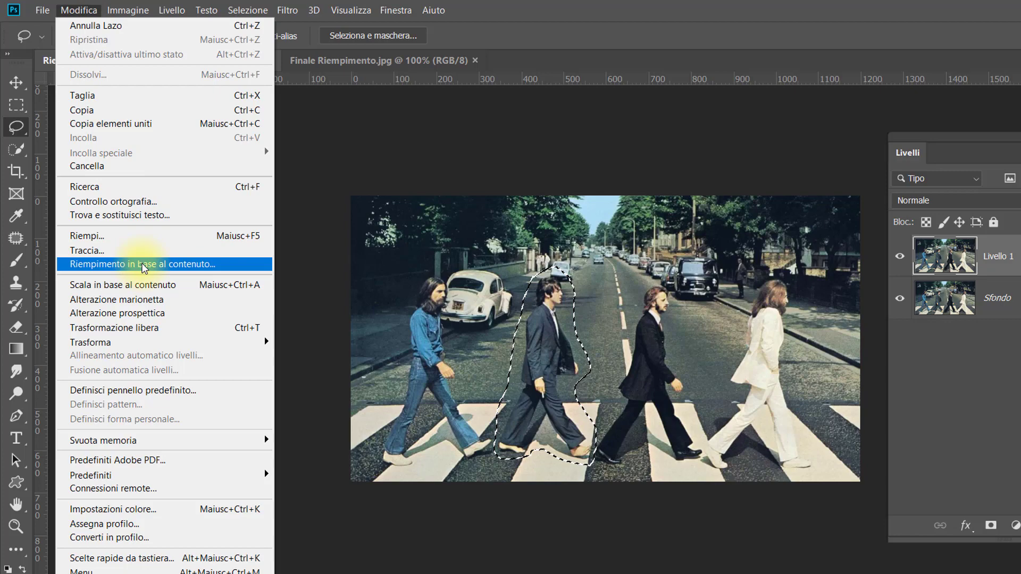
click(143, 265)
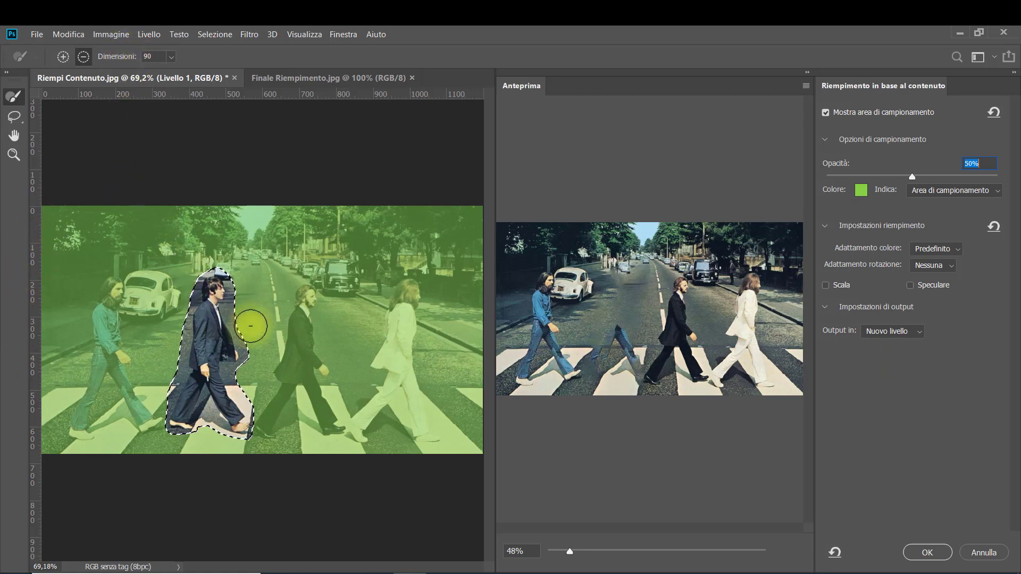
Paint the black-suited third walker out of the green sampling area with the Sampling Brush.
click(290, 318)
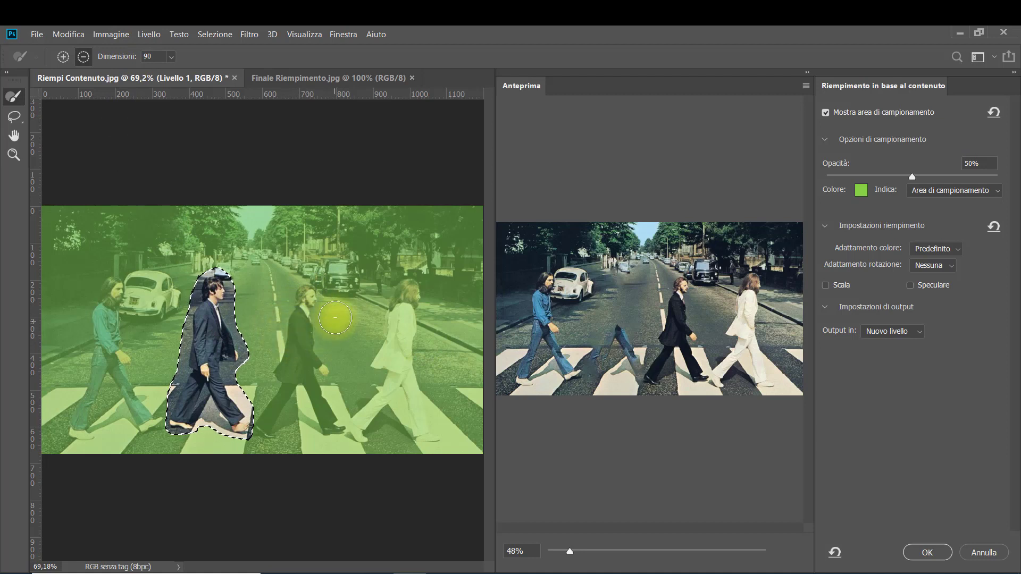
mouse_move(290, 318)
mouse_down()
mouse_move(323, 307)
mouse_move(261, 356)
mouse_up()
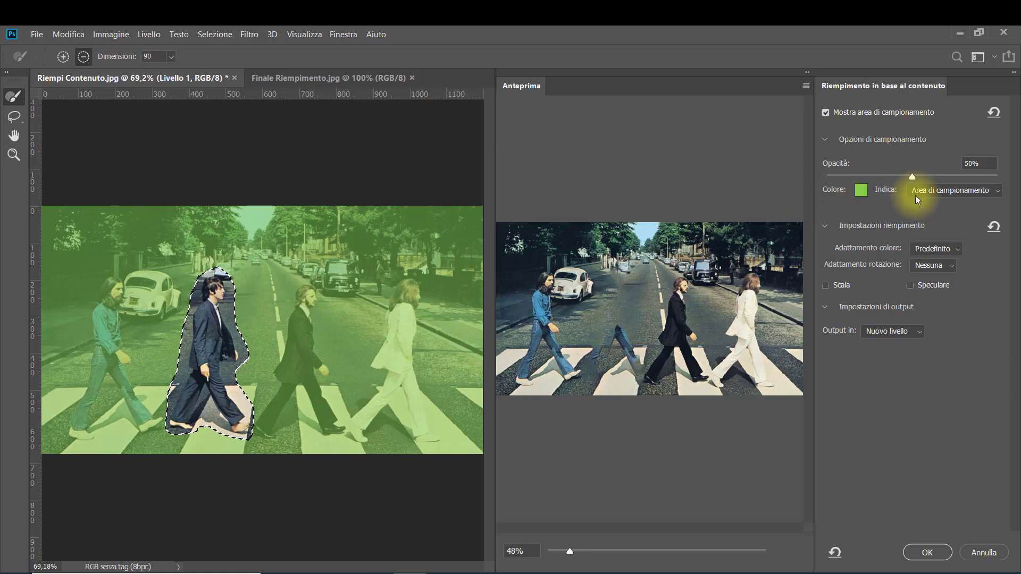
Set the overlay to indicate Area di campionamento at 51% opacity and enlarge the preview.
click(995, 191)
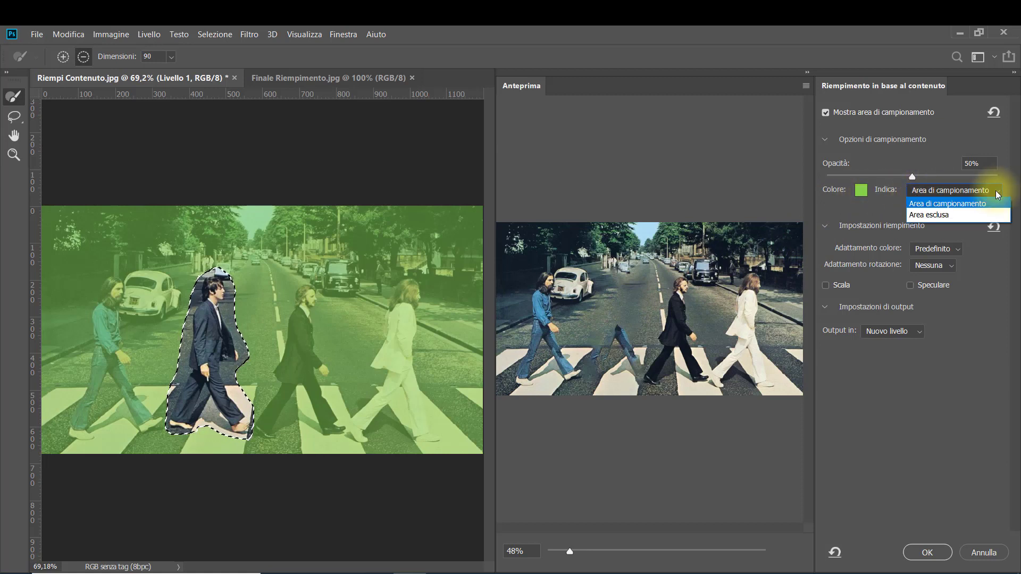
click(952, 216)
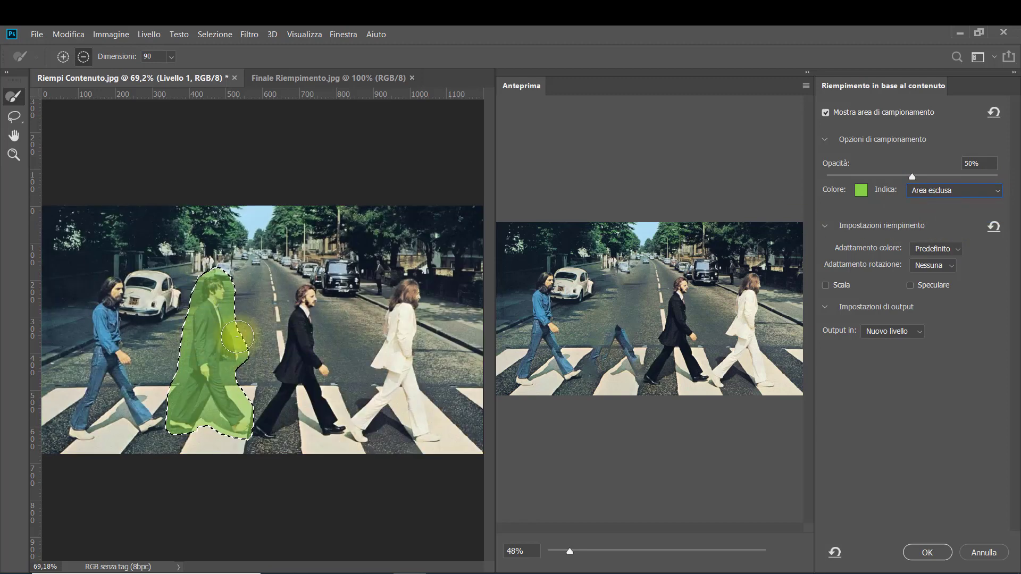
click(996, 190)
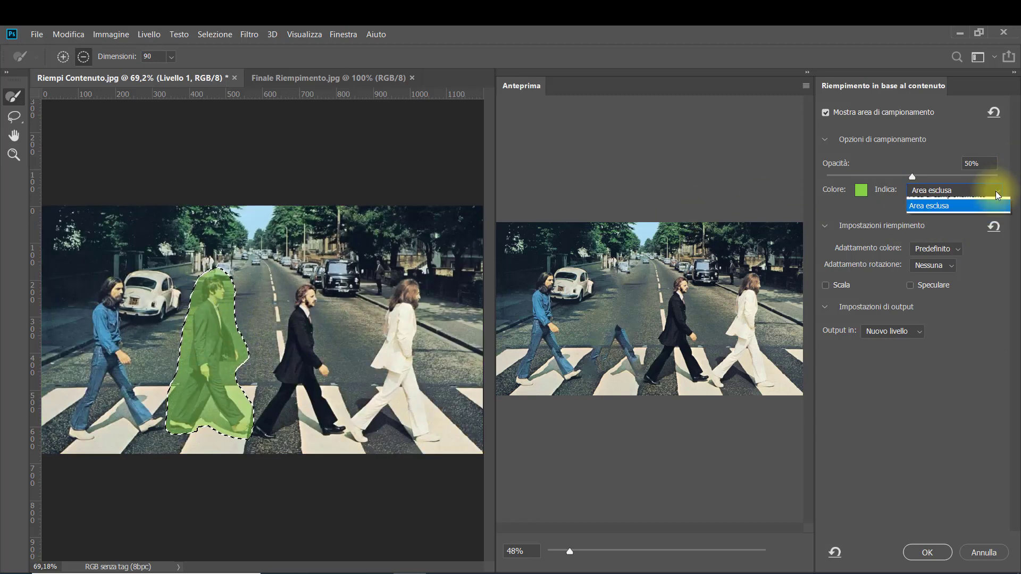
click(982, 203)
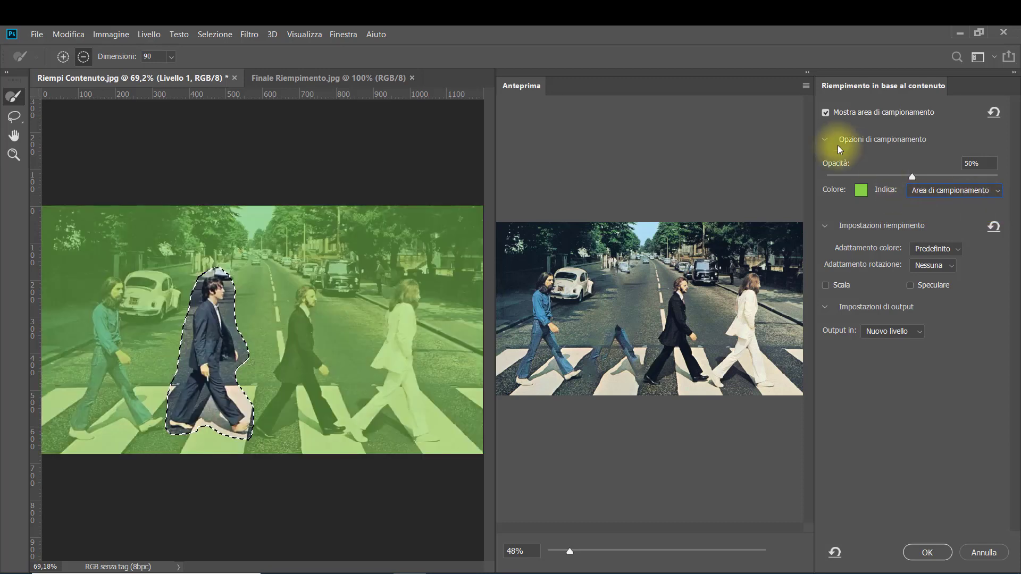
mouse_move(912, 180)
mouse_down()
mouse_move(928, 178)
mouse_move(915, 177)
mouse_up()
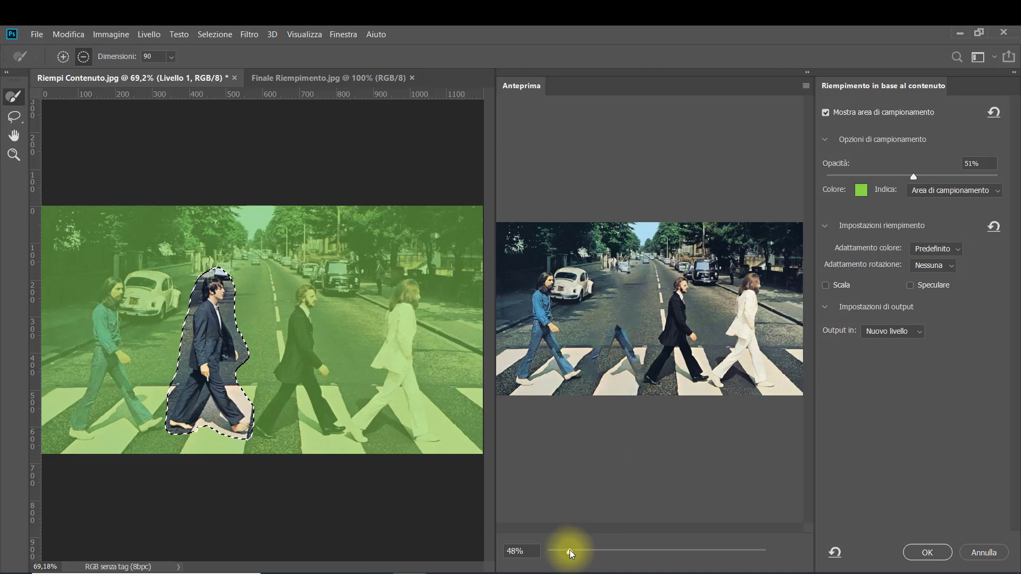
drag(570, 553, 577, 551)
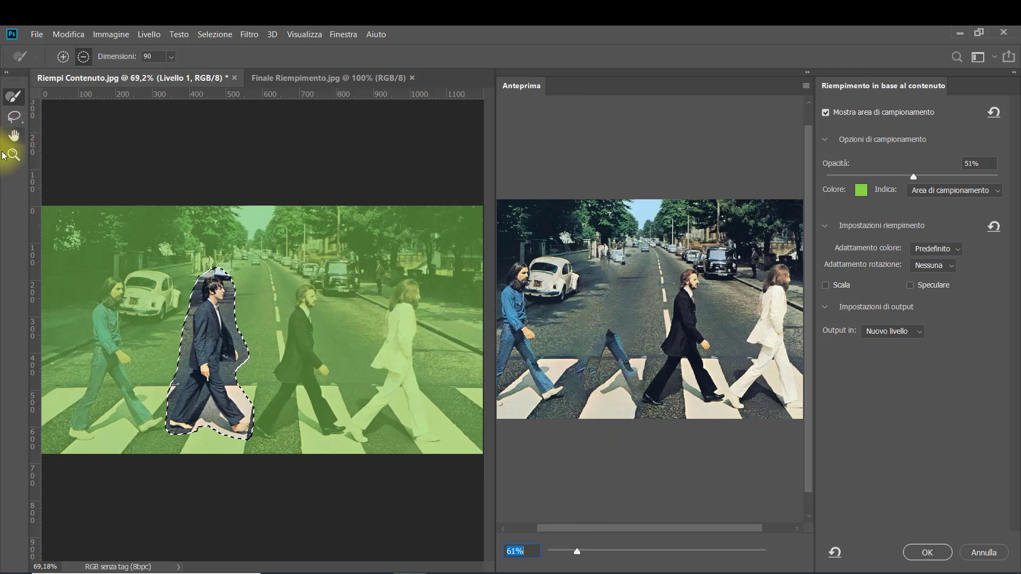
Reshape the lasso selection around the second walker, trimming near his head and bulging its right edge.
click(18, 121)
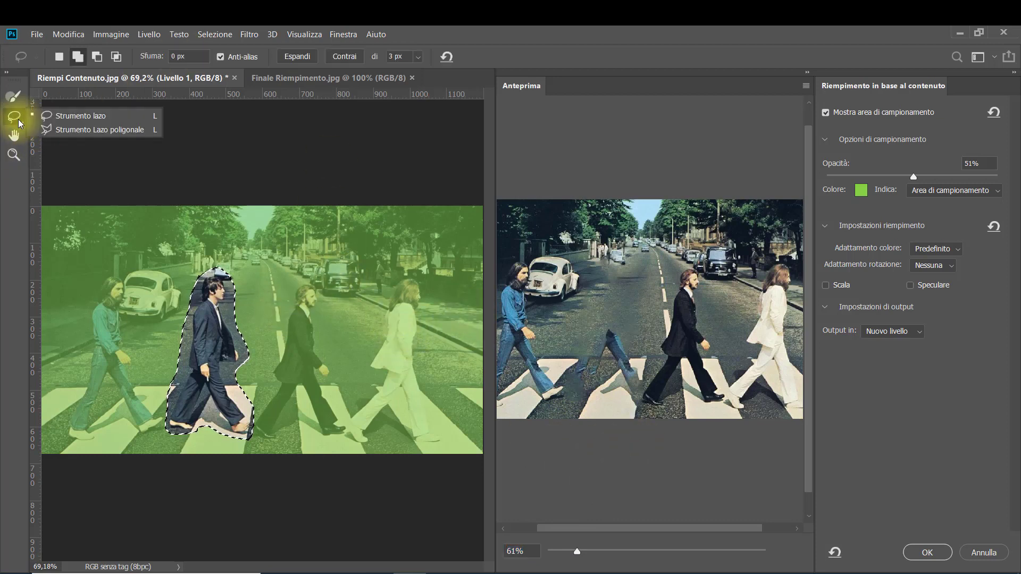
click(76, 121)
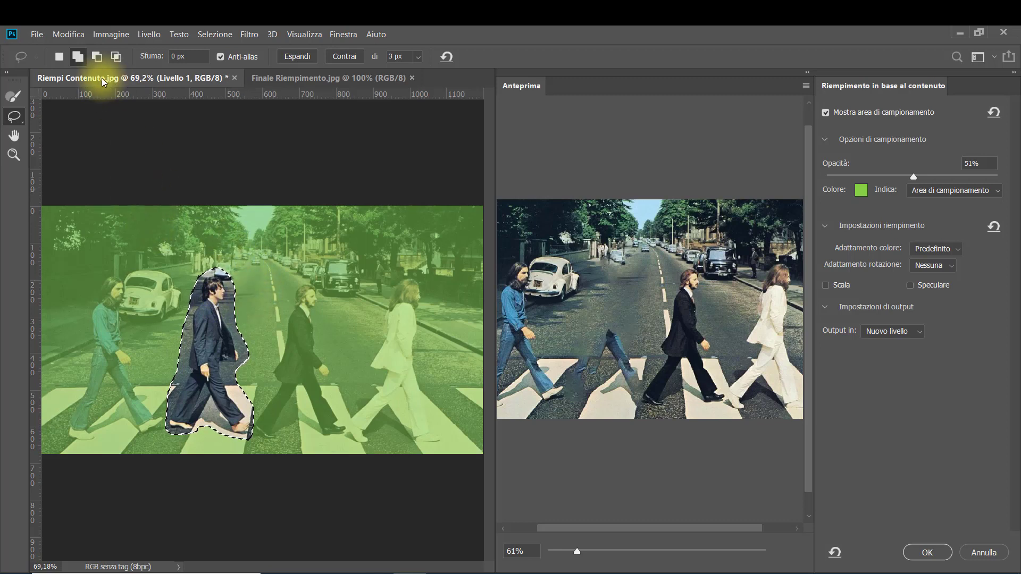
click(81, 56)
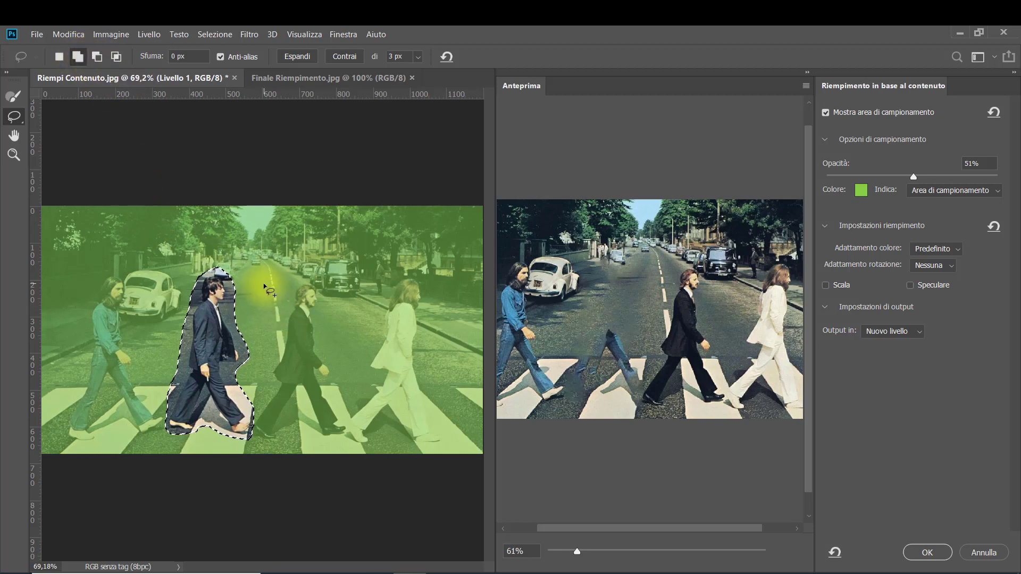
key(alt)
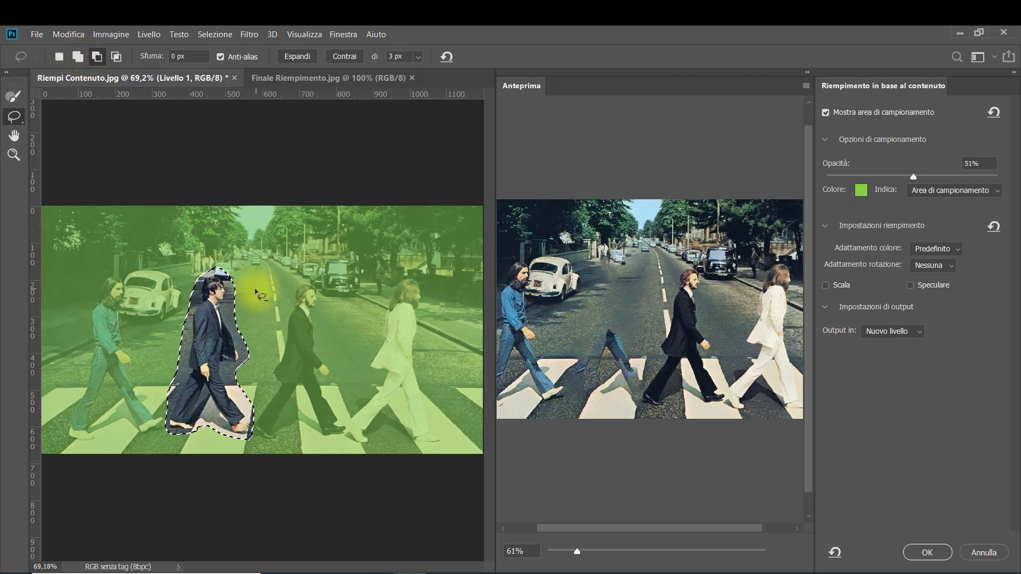
key(alt)
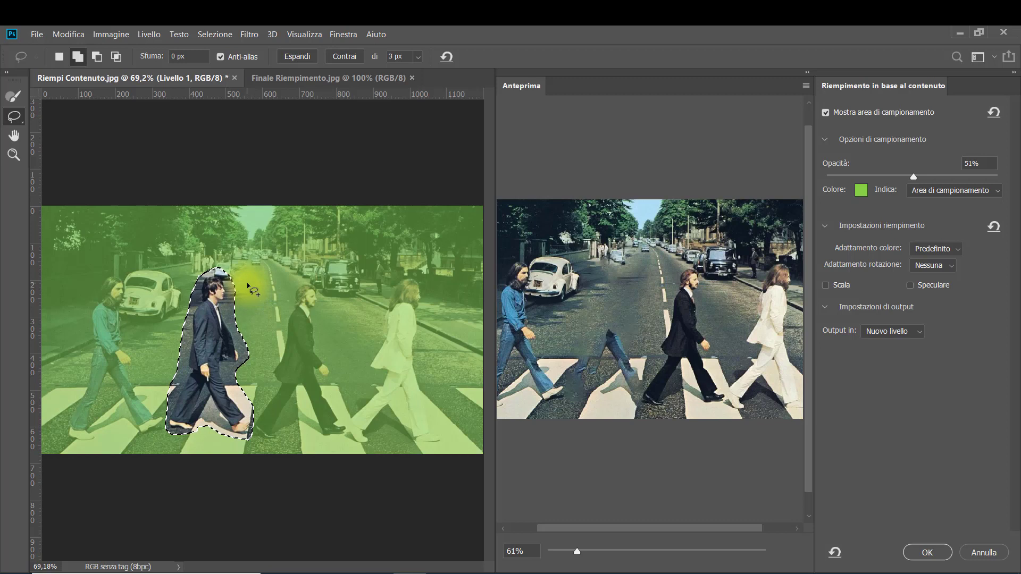
mouse_move(251, 271)
mouse_down()
mouse_move(260, 302)
mouse_move(253, 282)
mouse_up()
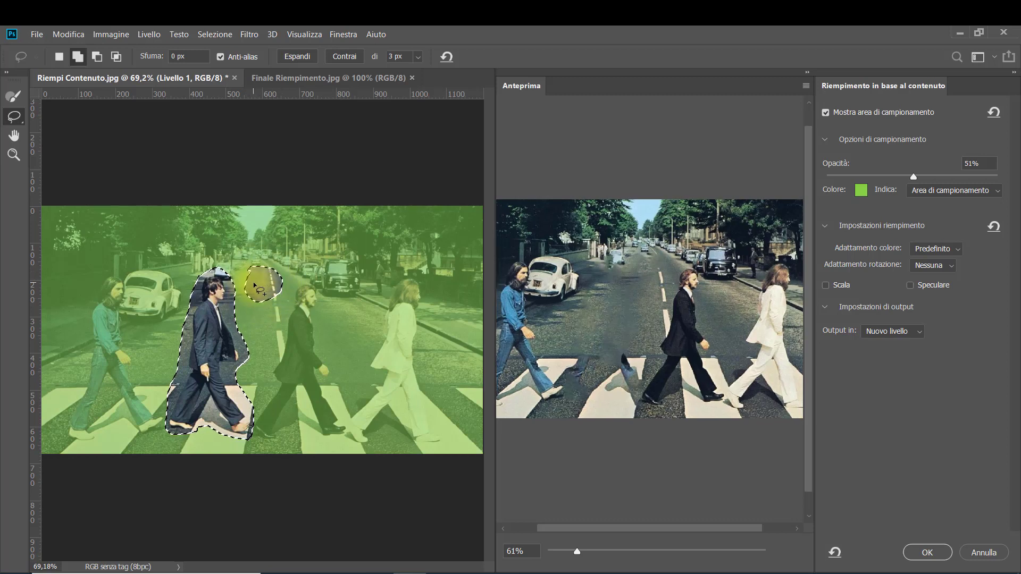
key(ctrl+z)
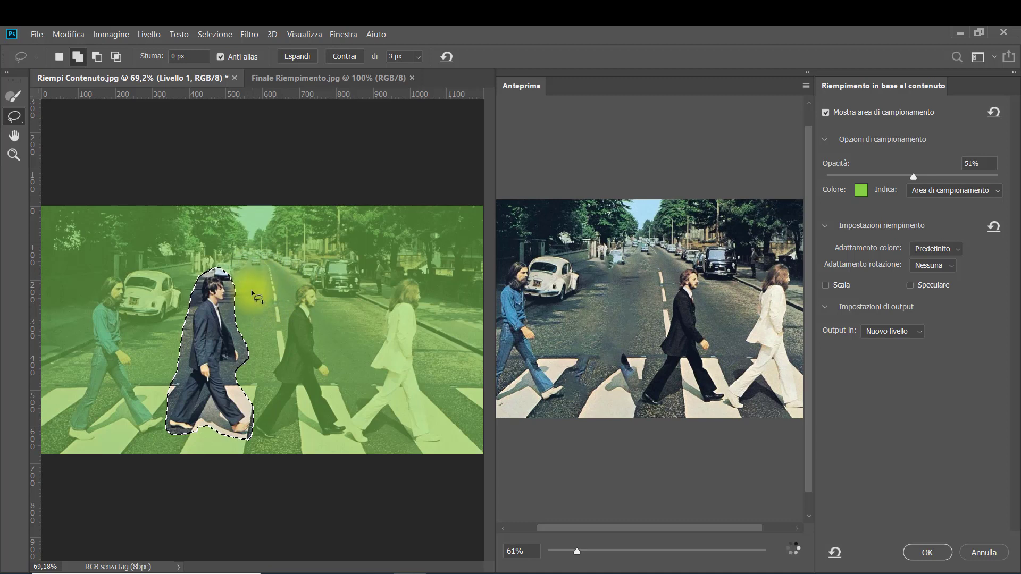
key(alt)
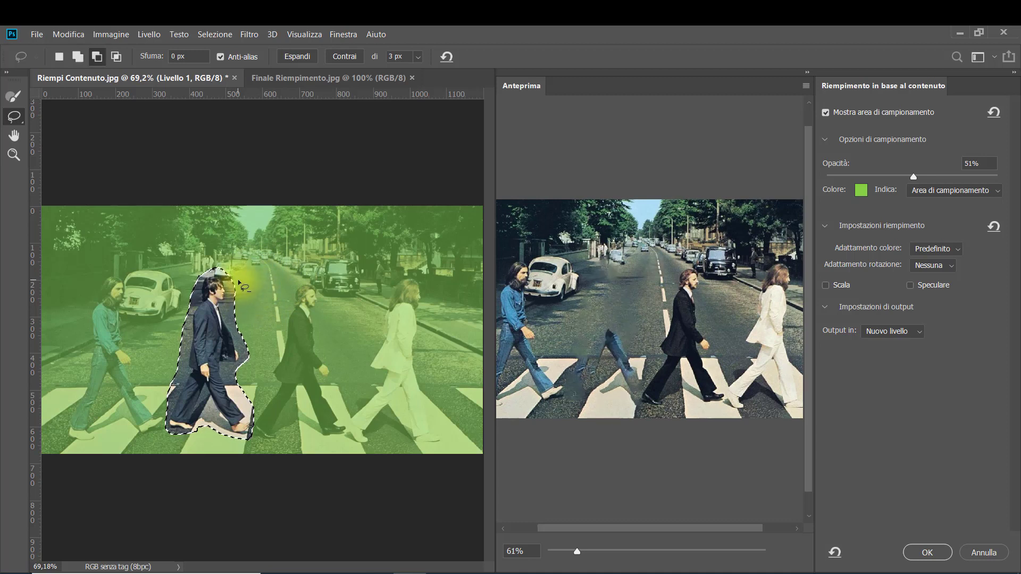
drag(238, 282, 245, 355)
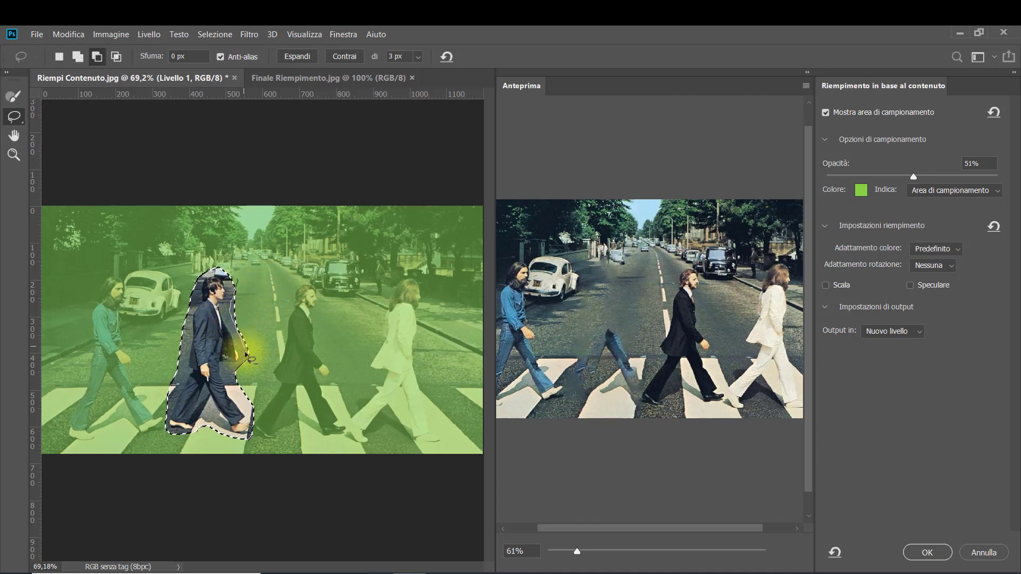
drag(245, 355, 240, 276)
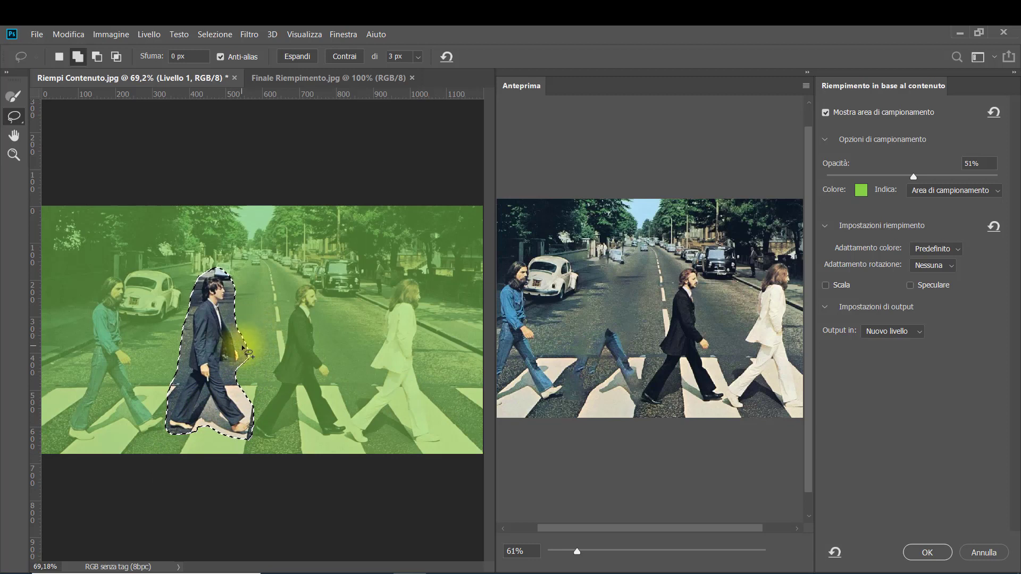
drag(243, 348, 237, 371)
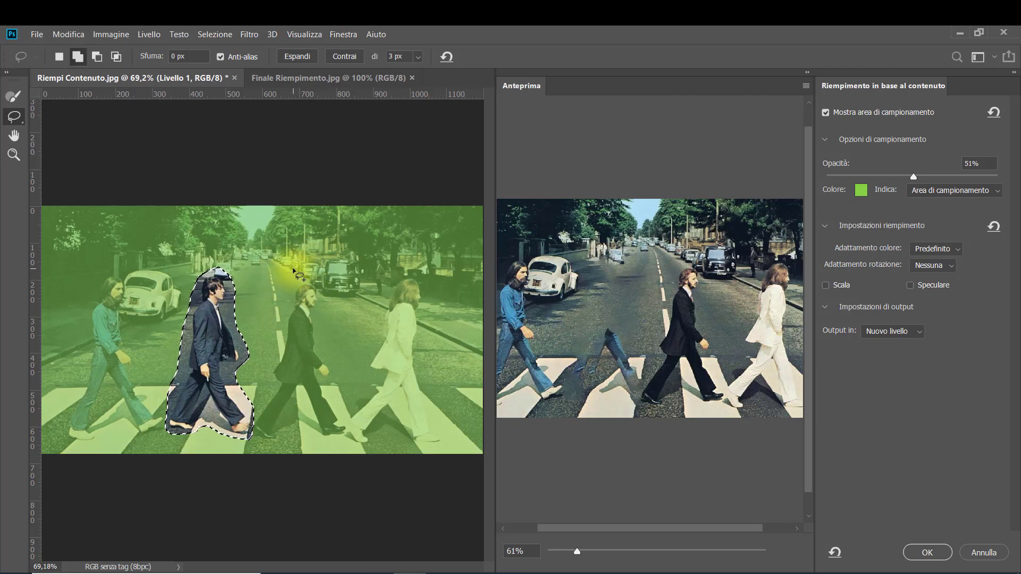
Subtract the area above the head, the denim-clad walker and top-left trees from sampling.
click(12, 98)
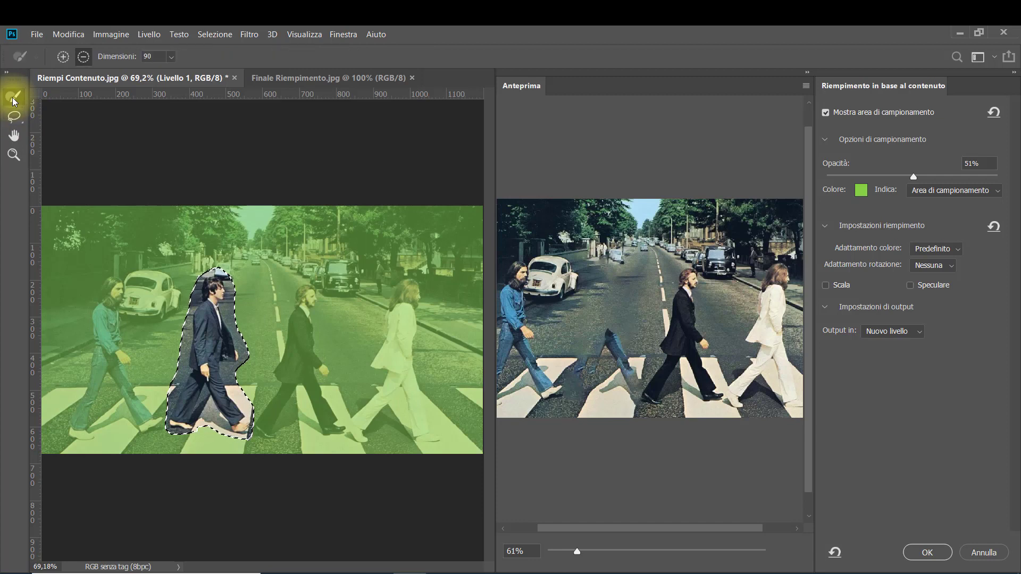
click(84, 57)
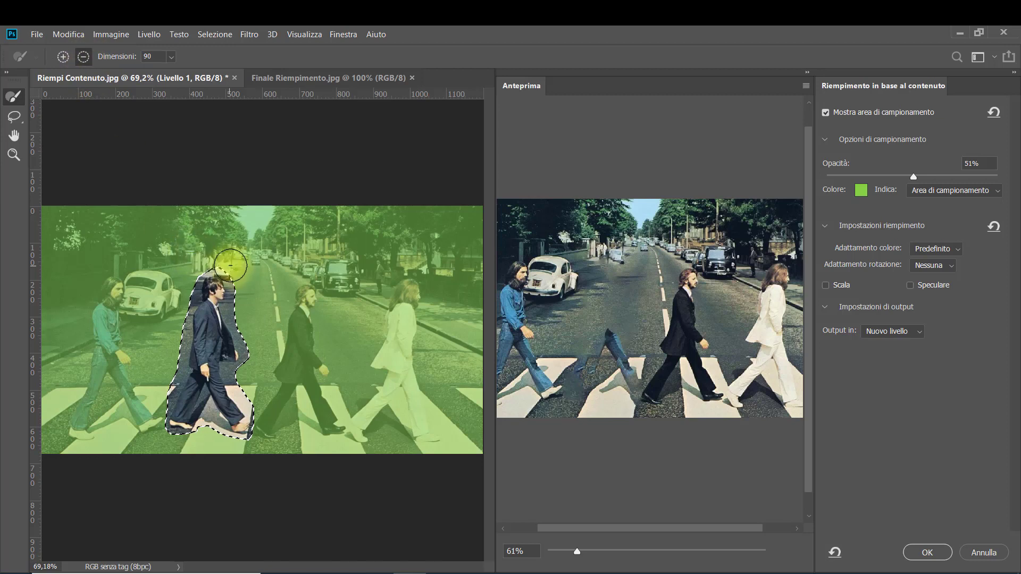
drag(232, 264, 228, 251)
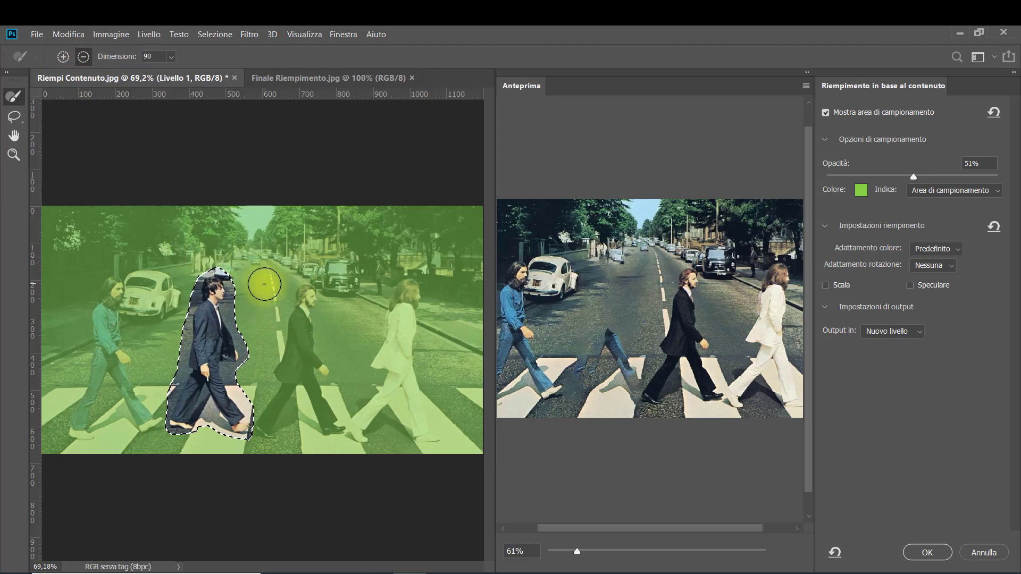
key(alt)
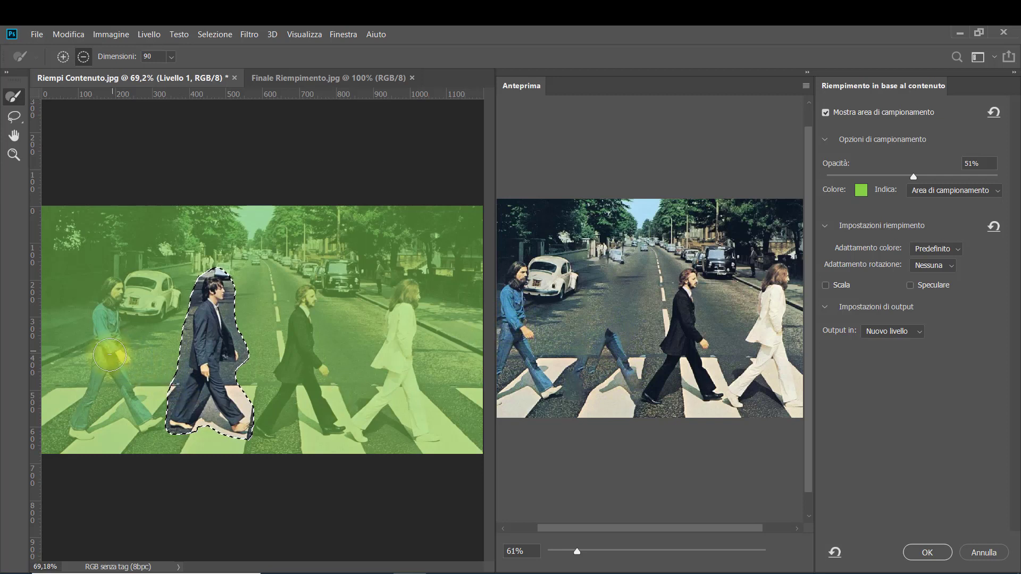
mouse_move(107, 340)
mouse_down()
mouse_move(112, 280)
mouse_move(103, 377)
mouse_move(82, 417)
mouse_move(96, 429)
mouse_move(148, 423)
mouse_move(125, 383)
mouse_move(119, 414)
mouse_move(118, 352)
mouse_up()
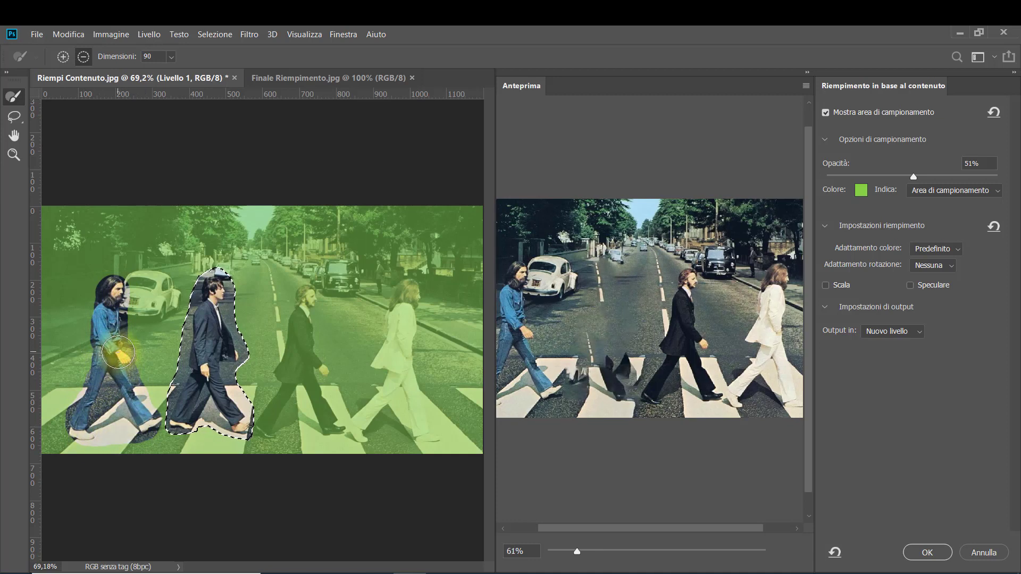
mouse_move(63, 193)
mouse_down()
mouse_move(51, 280)
mouse_move(98, 221)
mouse_move(198, 228)
mouse_move(126, 251)
mouse_move(91, 296)
mouse_move(171, 247)
mouse_move(173, 294)
mouse_move(159, 276)
mouse_move(128, 277)
mouse_move(87, 304)
mouse_move(149, 293)
mouse_move(160, 319)
mouse_move(213, 245)
mouse_move(321, 232)
mouse_move(424, 228)
mouse_move(440, 282)
mouse_move(360, 257)
mouse_move(212, 266)
mouse_move(262, 277)
mouse_move(460, 277)
mouse_up()
scroll(102, 220, down, 2)
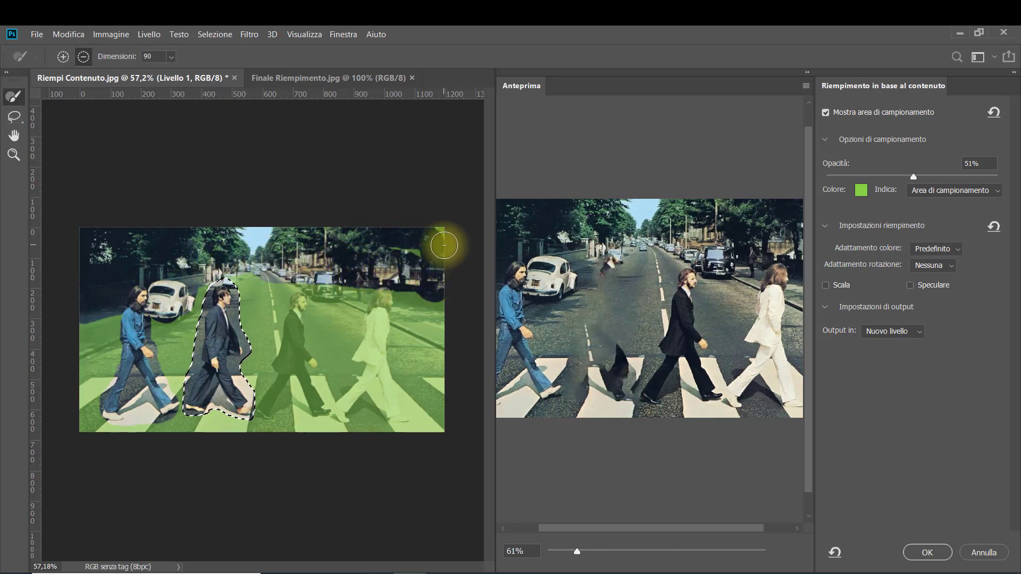
Subtract the road by the car, the black-suited walker's legs and the road between the first walkers.
mouse_move(312, 288)
mouse_down()
mouse_move(325, 288)
mouse_move(313, 274)
mouse_move(320, 292)
mouse_move(346, 276)
mouse_move(337, 282)
mouse_up()
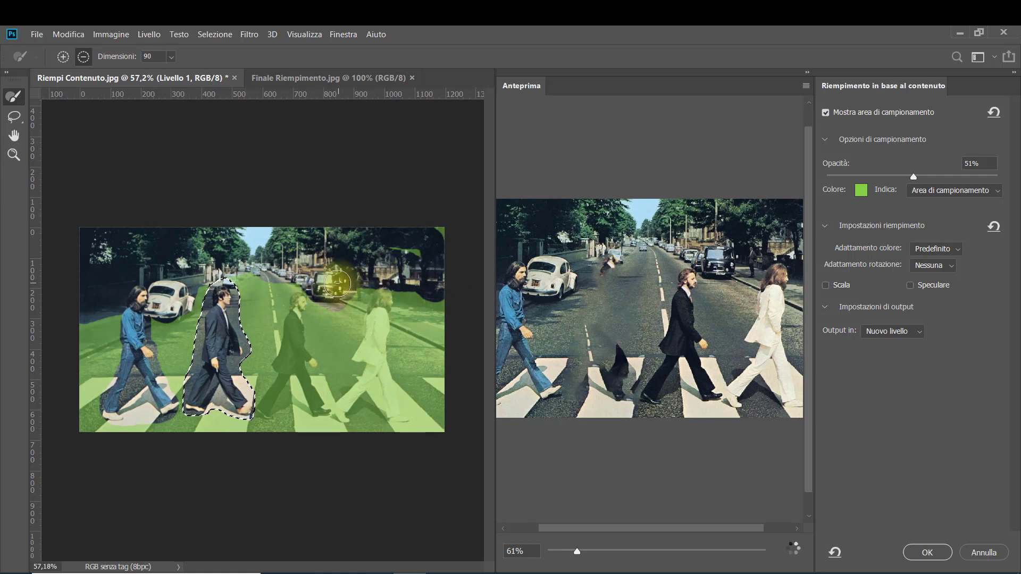
mouse_move(311, 382)
mouse_down()
mouse_move(290, 388)
mouse_move(271, 417)
mouse_move(301, 303)
mouse_move(298, 362)
mouse_move(278, 263)
mouse_move(319, 405)
mouse_up()
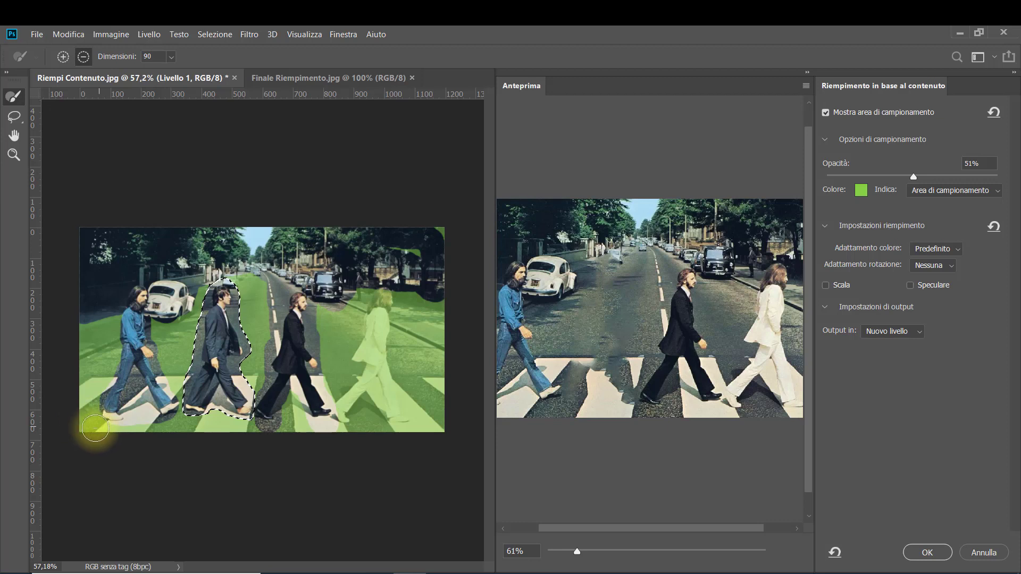
mouse_move(99, 369)
mouse_down()
mouse_move(103, 292)
mouse_move(80, 347)
mouse_move(110, 301)
mouse_move(108, 338)
mouse_move(75, 357)
mouse_move(103, 337)
mouse_move(76, 439)
mouse_up()
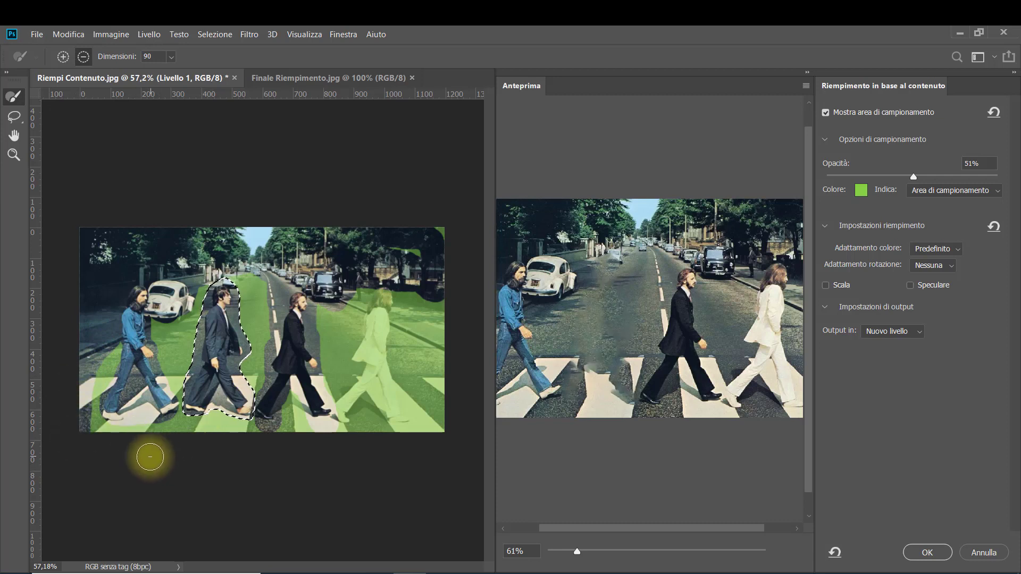
mouse_move(162, 356)
mouse_down()
mouse_move(159, 319)
mouse_move(202, 261)
mouse_move(262, 269)
mouse_move(253, 284)
mouse_up()
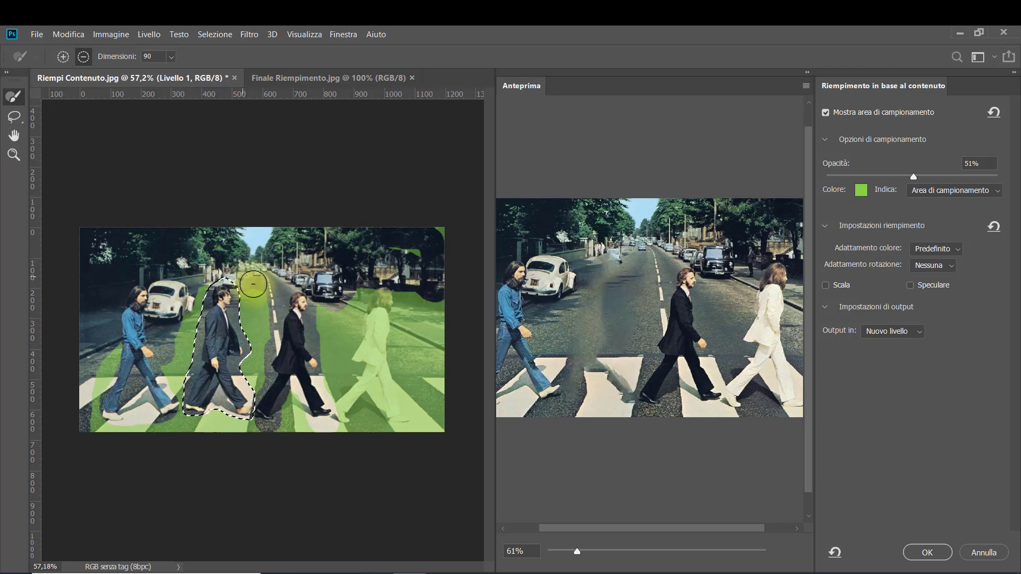
scroll(257, 283, up, 1)
scroll(255, 266, up, 2)
scroll(218, 287, up, 2)
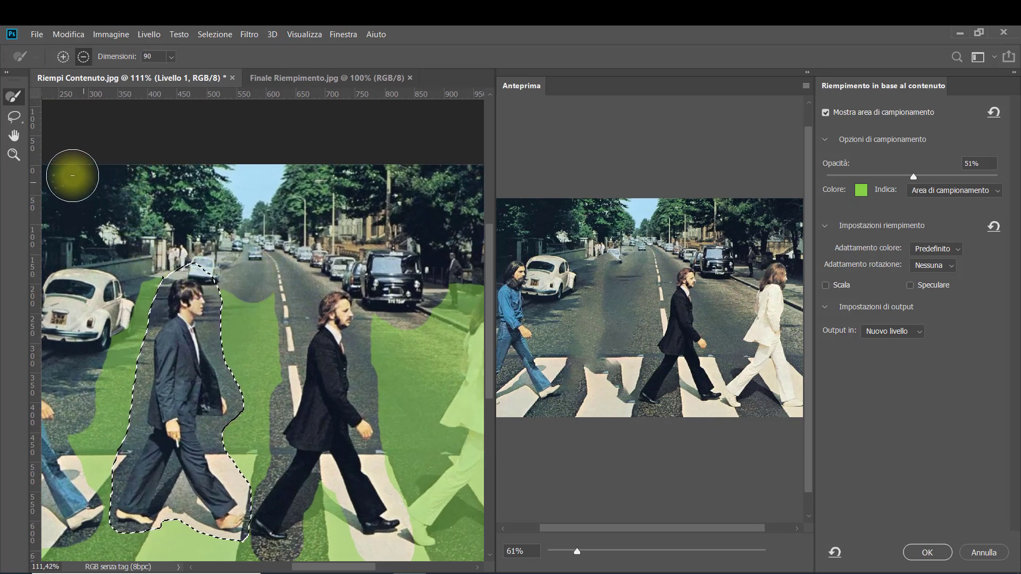
With the freehand Lasso in subtract mode, cut the area near the barefoot man's head out of the selection.
right_click(18, 126)
click(75, 114)
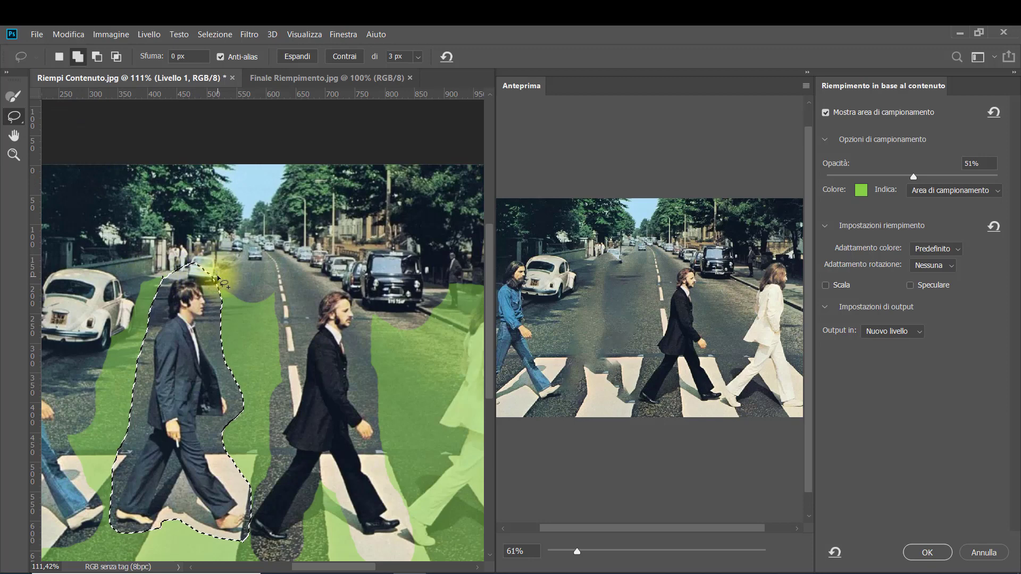
key(alt)
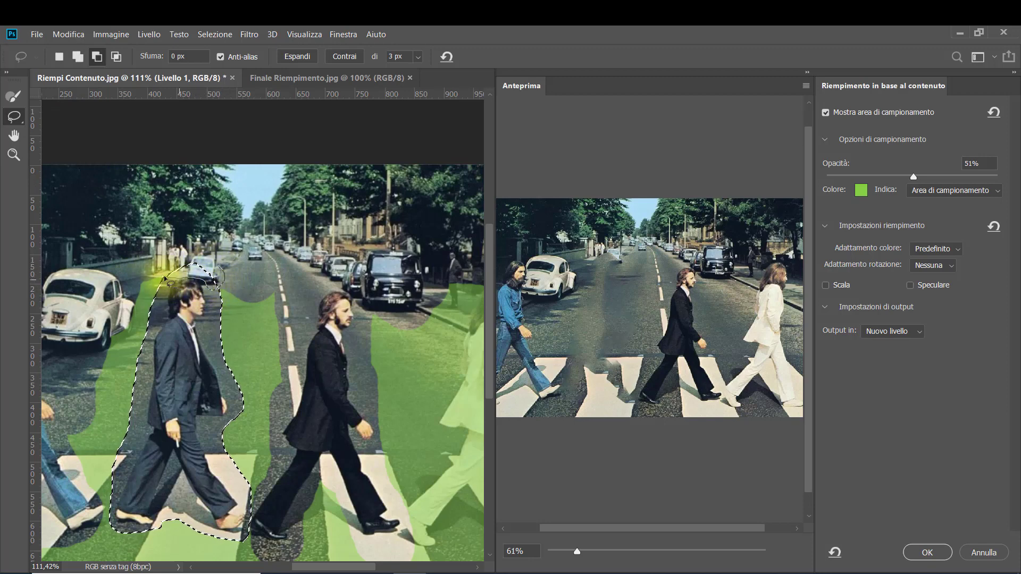
mouse_move(164, 279)
mouse_down()
mouse_move(216, 266)
mouse_move(229, 280)
mouse_up()
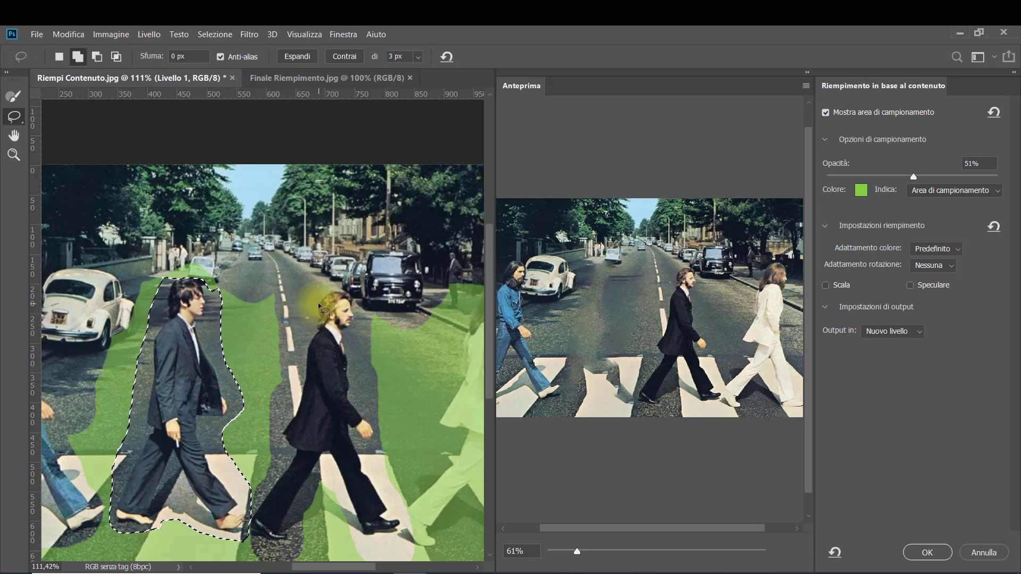
Use the Sampling Brush to remove the area above the man's head and the right-hand treetops from sampling.
click(11, 99)
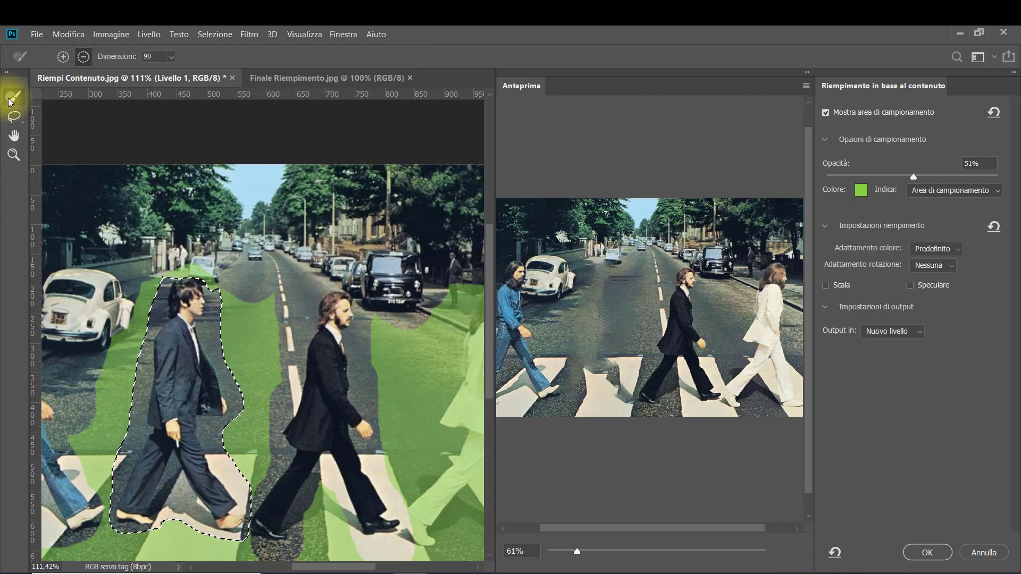
drag(148, 240, 164, 255)
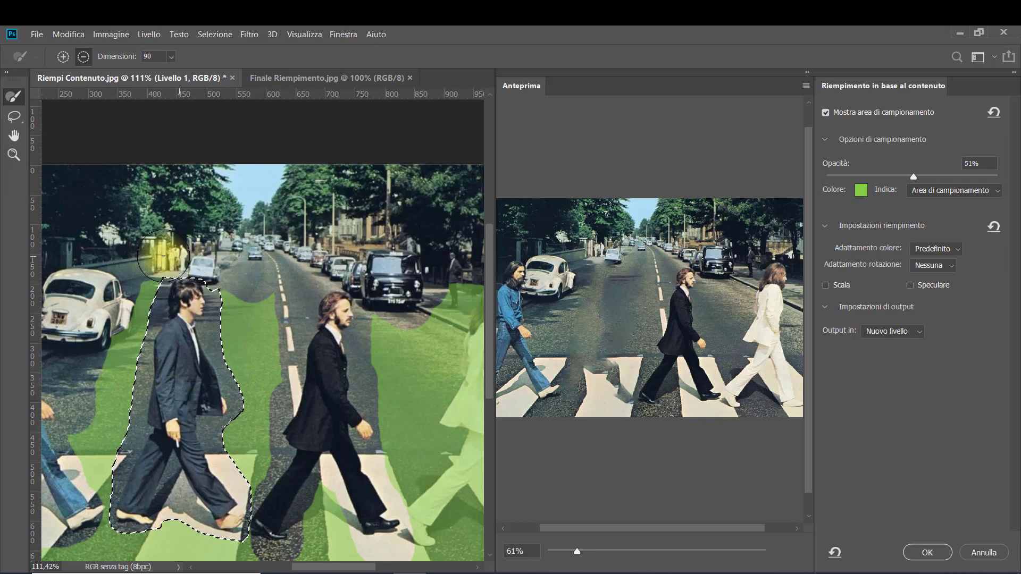
scroll(302, 355, down, 3)
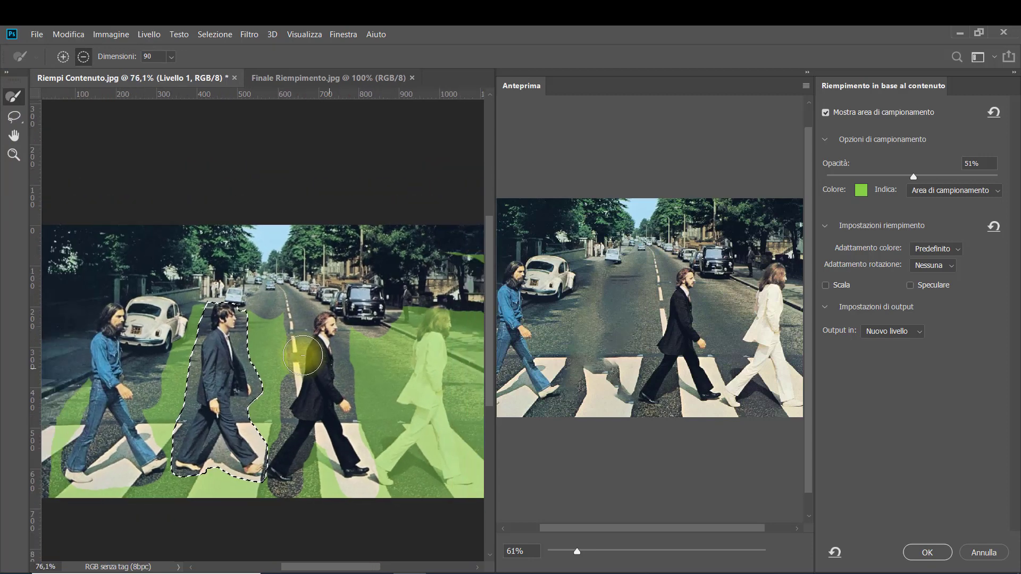
scroll(302, 355, down, 1)
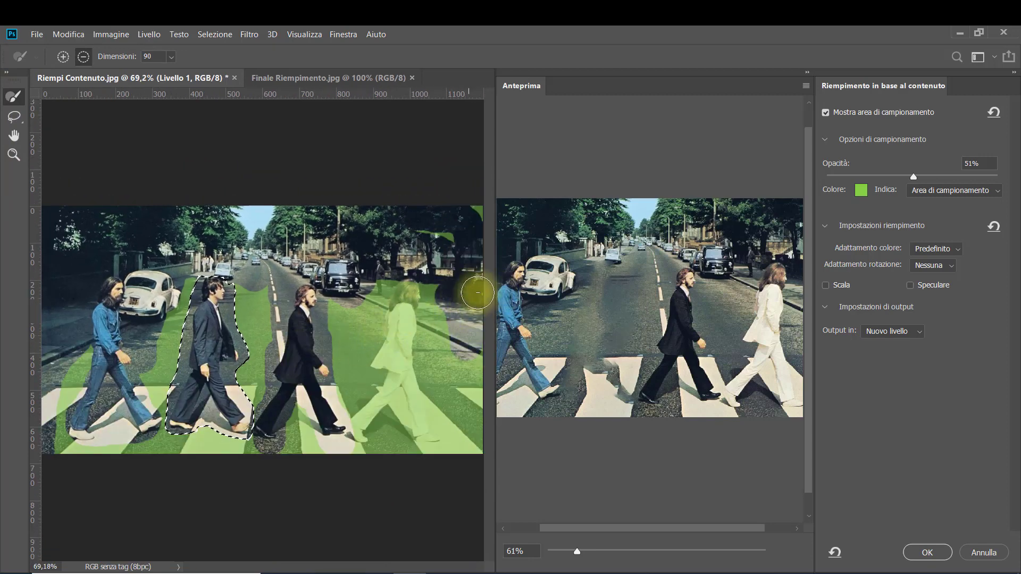
mouse_move(478, 292)
mouse_down()
mouse_move(486, 212)
mouse_move(433, 223)
mouse_move(424, 289)
mouse_move(393, 273)
mouse_move(472, 444)
mouse_move(460, 453)
mouse_move(399, 319)
mouse_move(402, 297)
mouse_move(420, 458)
mouse_move(429, 441)
mouse_move(405, 425)
mouse_move(387, 290)
mouse_move(387, 357)
mouse_move(375, 303)
mouse_move(388, 438)
mouse_move(361, 452)
mouse_move(292, 420)
mouse_move(257, 472)
mouse_move(274, 463)
mouse_up()
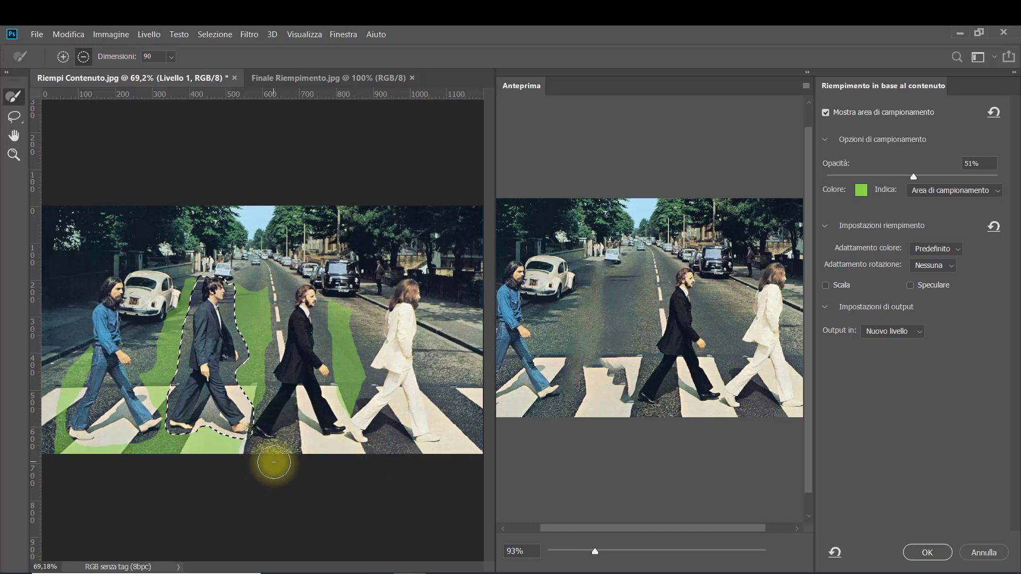
Remove the area by the left walker's feet and the bottom-left corner from sampling, then inspect the road.
scroll(619, 368, up, 2)
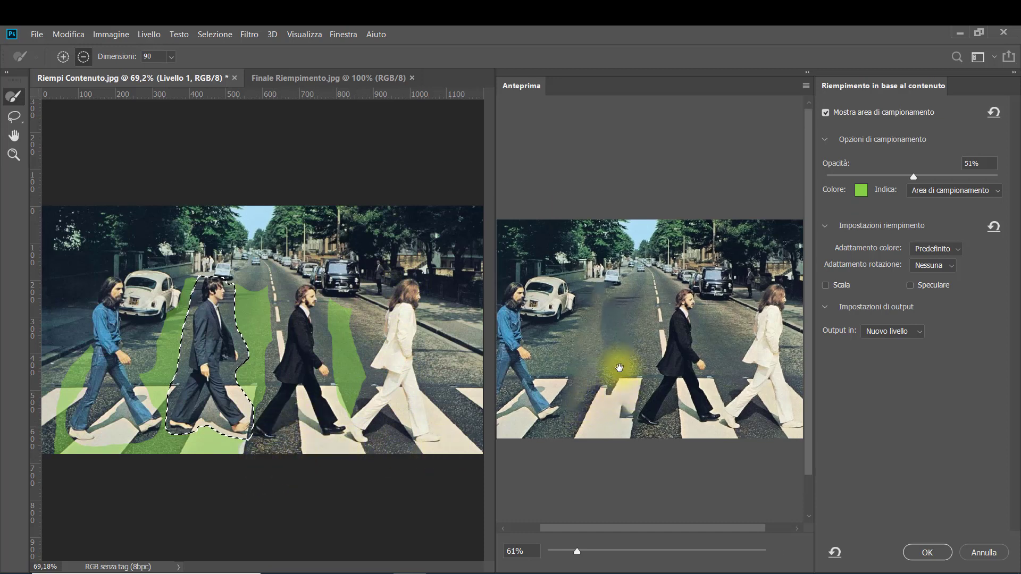
scroll(619, 368, down, 1)
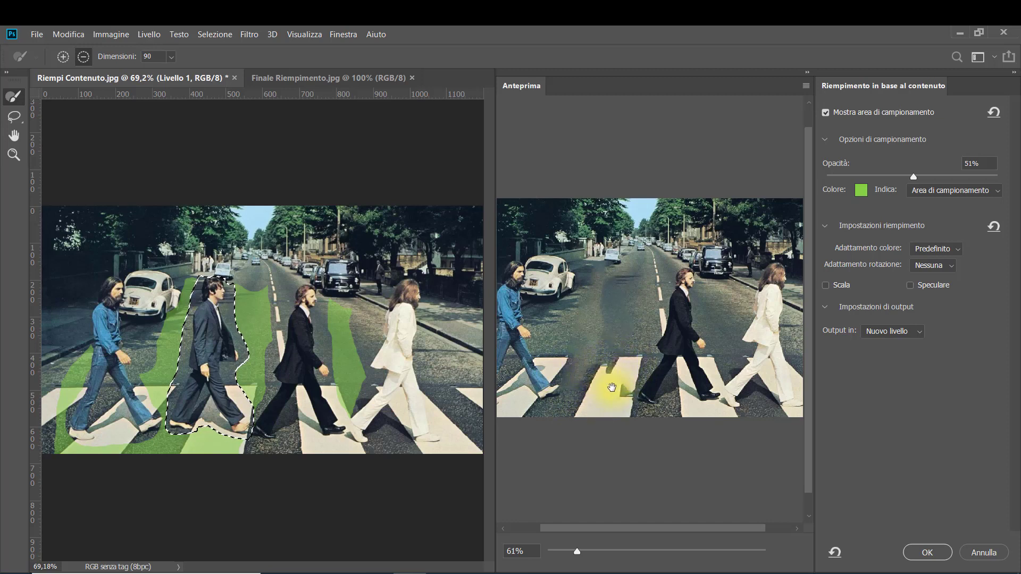
drag(73, 410, 81, 361)
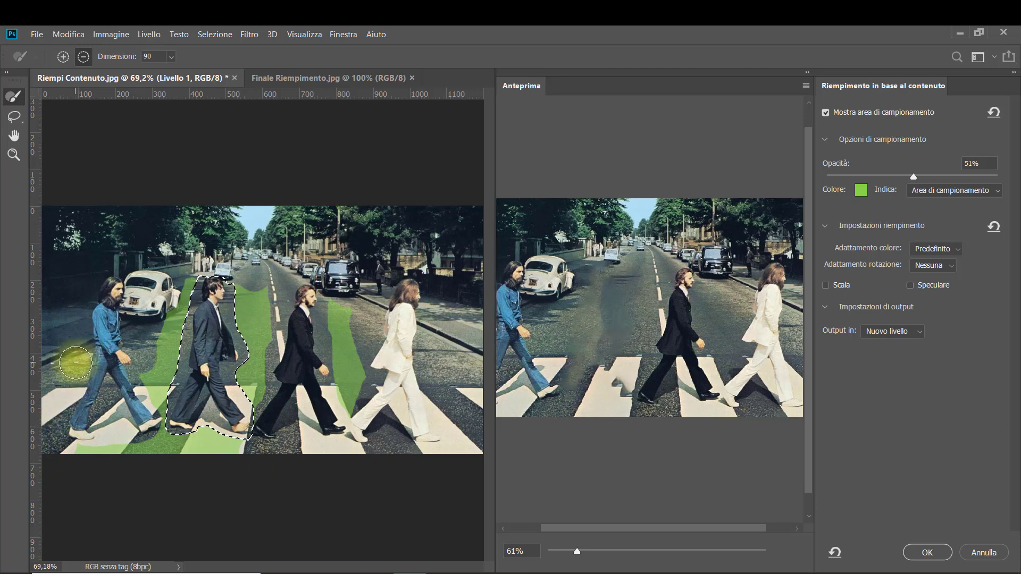
drag(76, 363, 107, 454)
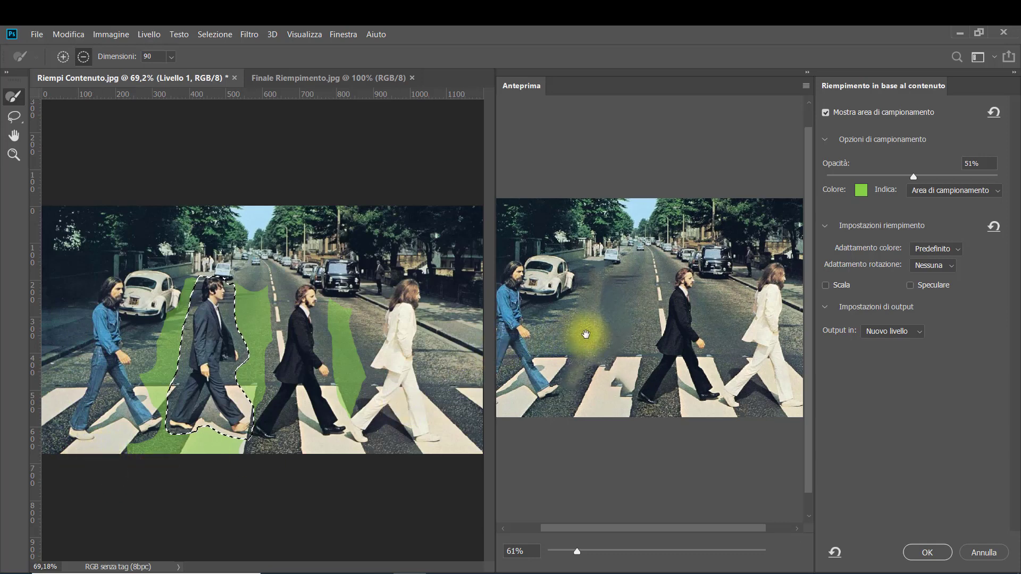
drag(628, 363, 602, 378)
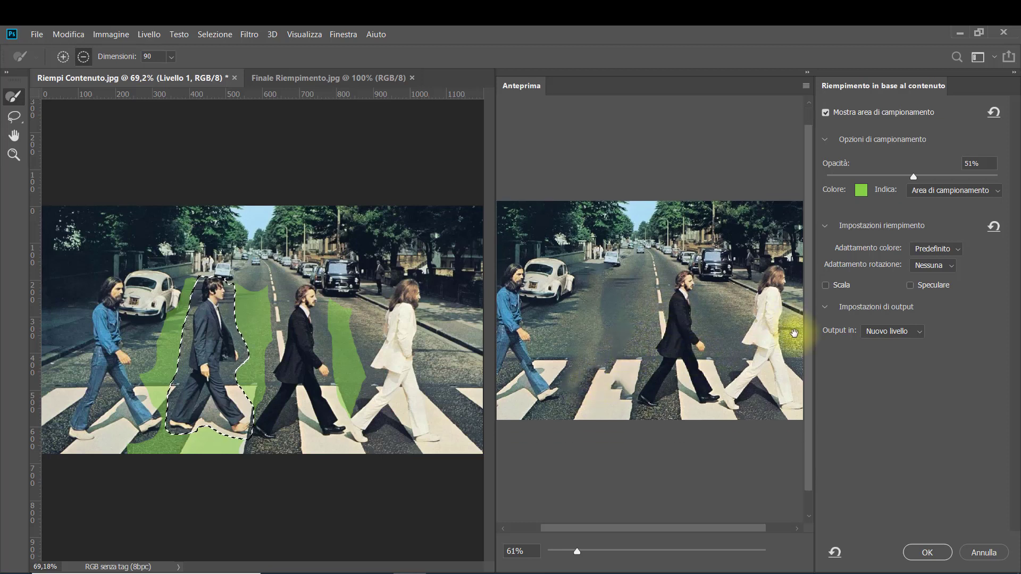
Apply the content-aware fill with Output set to Nuovo livello and deselect.
click(921, 336)
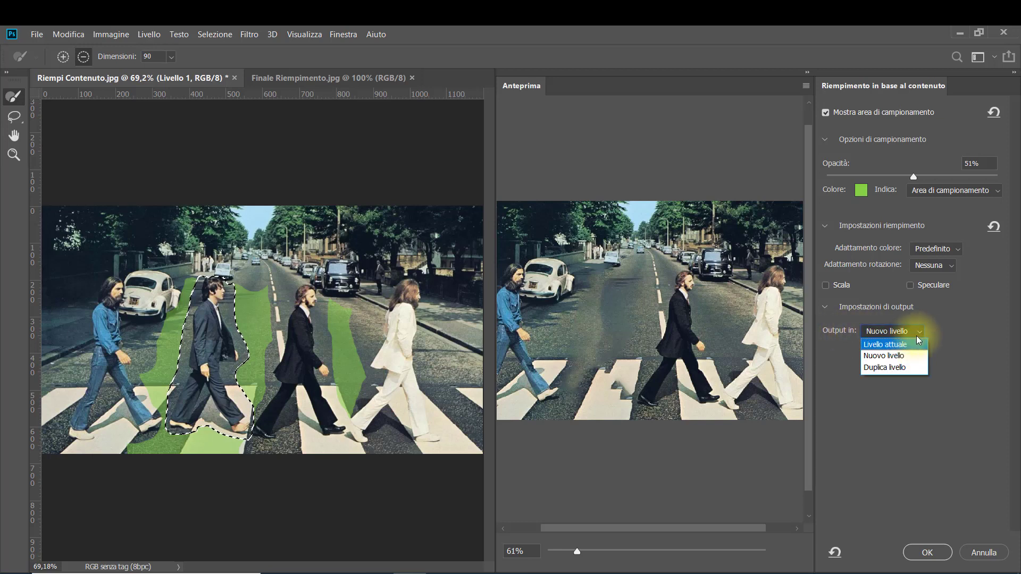
click(886, 356)
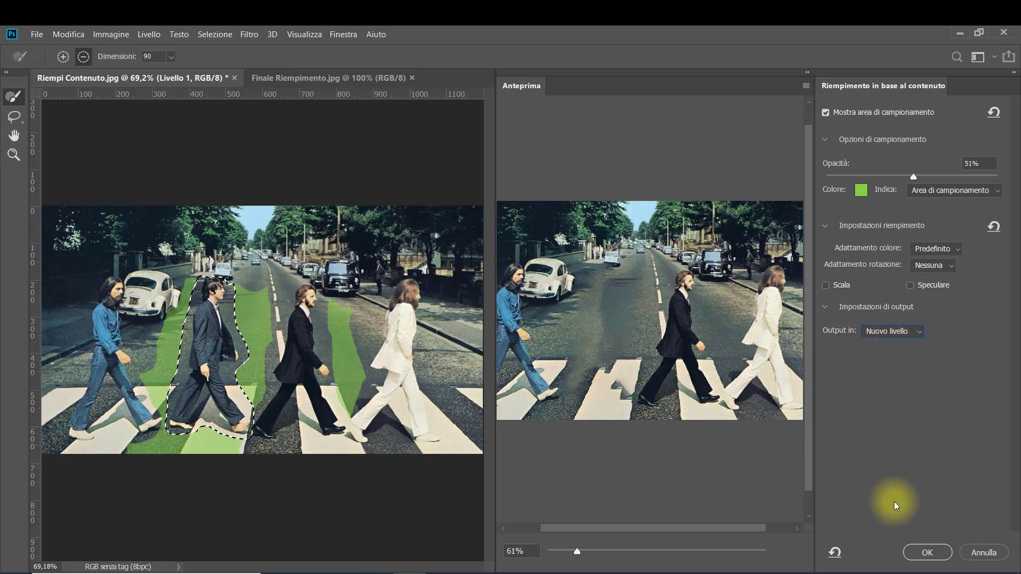
click(918, 554)
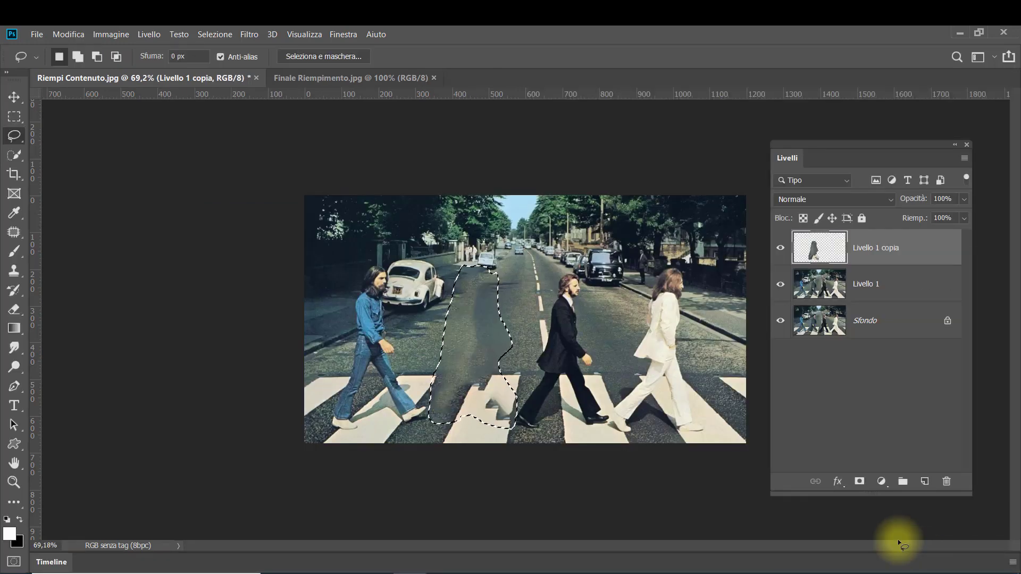
key(ctrl+d)
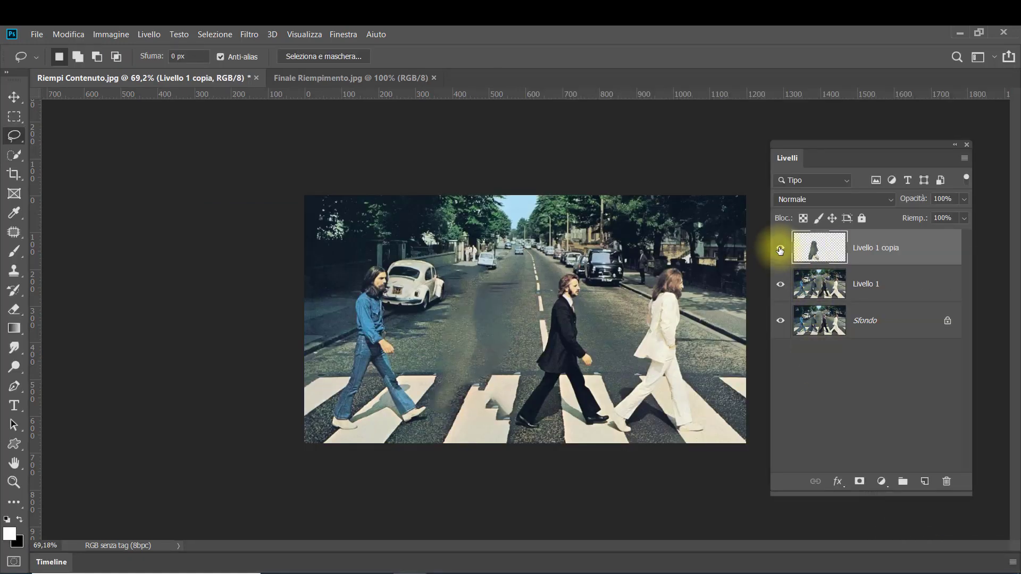
Compare the fill layer with the original, then merge it with Livello 1 into one layer.
click(780, 248)
click(780, 249)
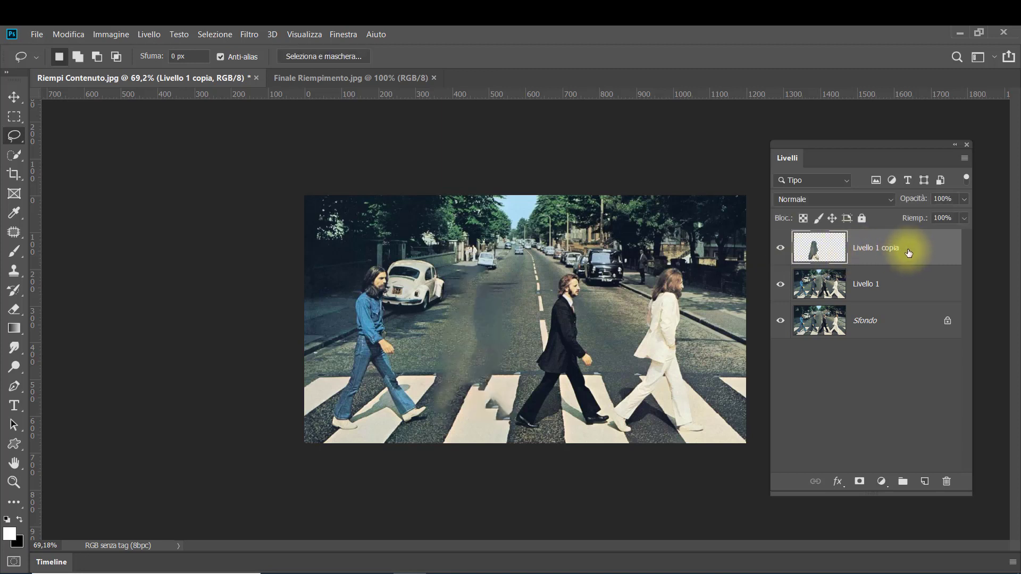
ctrl+click(899, 280)
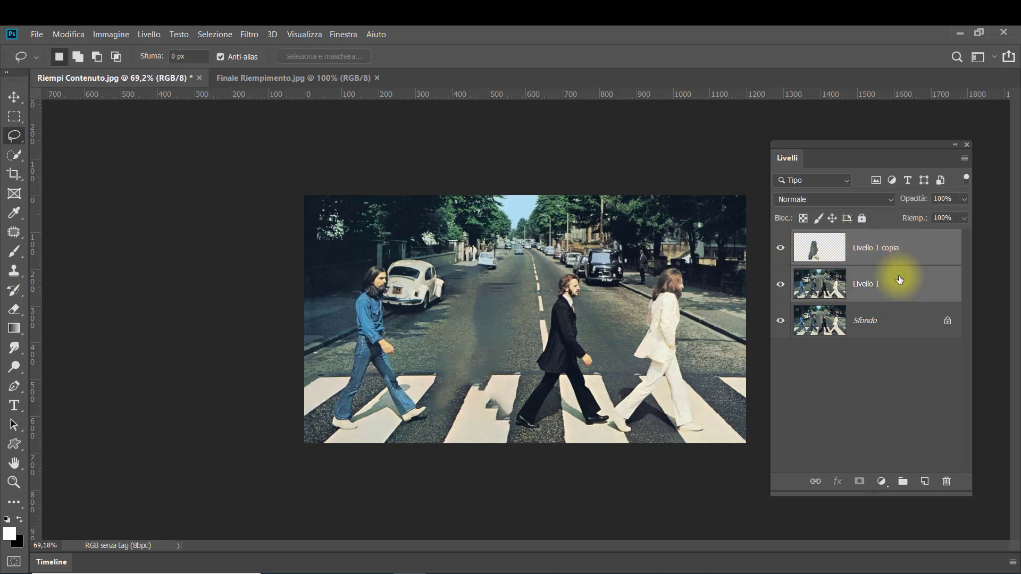
key(ctrl+e)
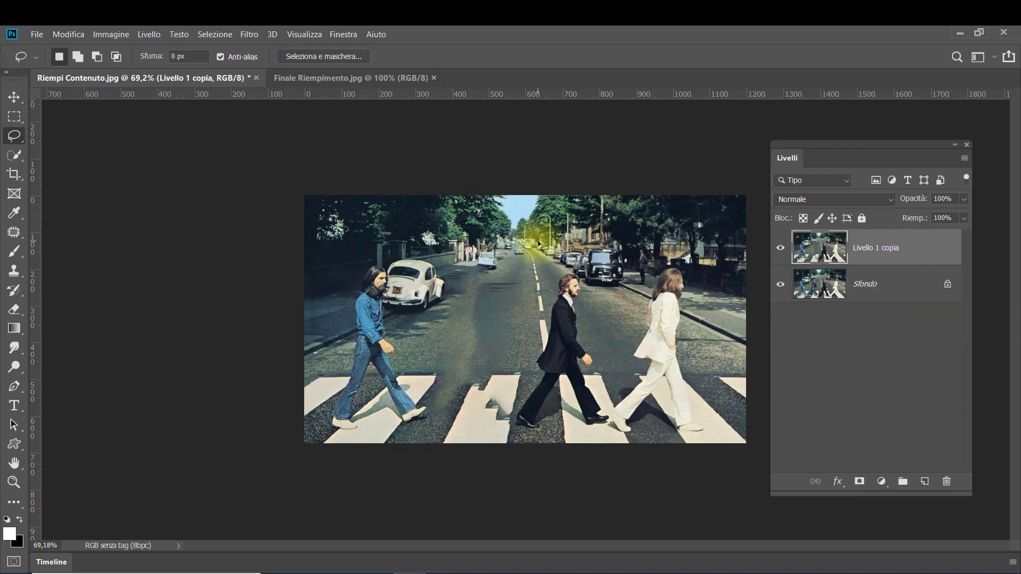
key(ctrl+plus)
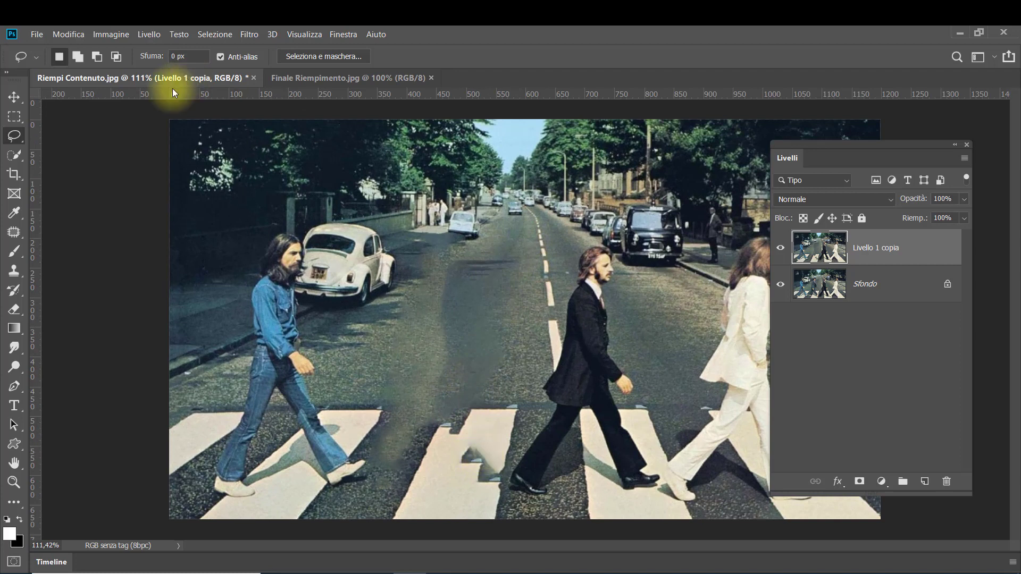
Select the Clone Stamp tool and set its opacity to 91%.
click(18, 273)
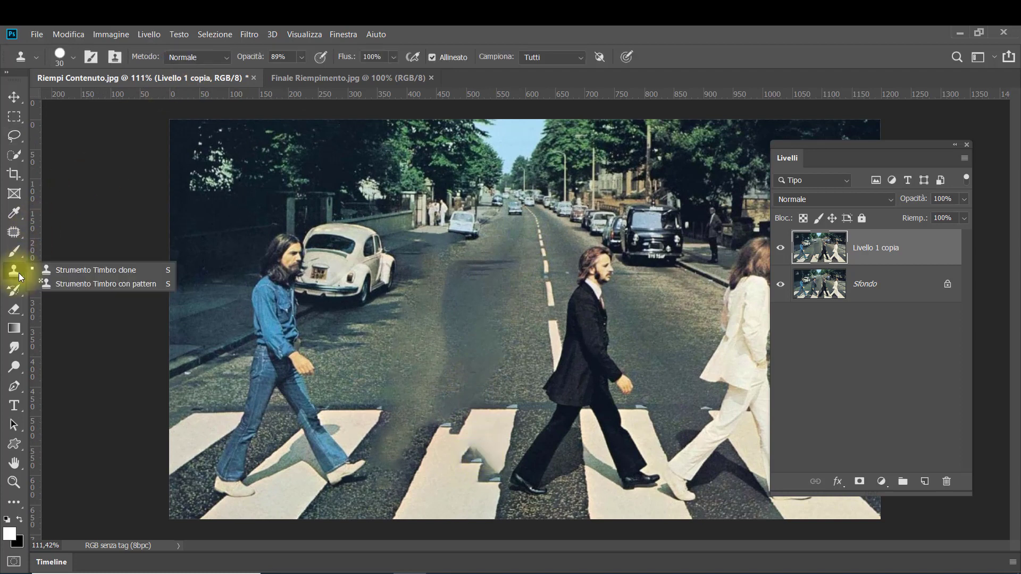
click(92, 270)
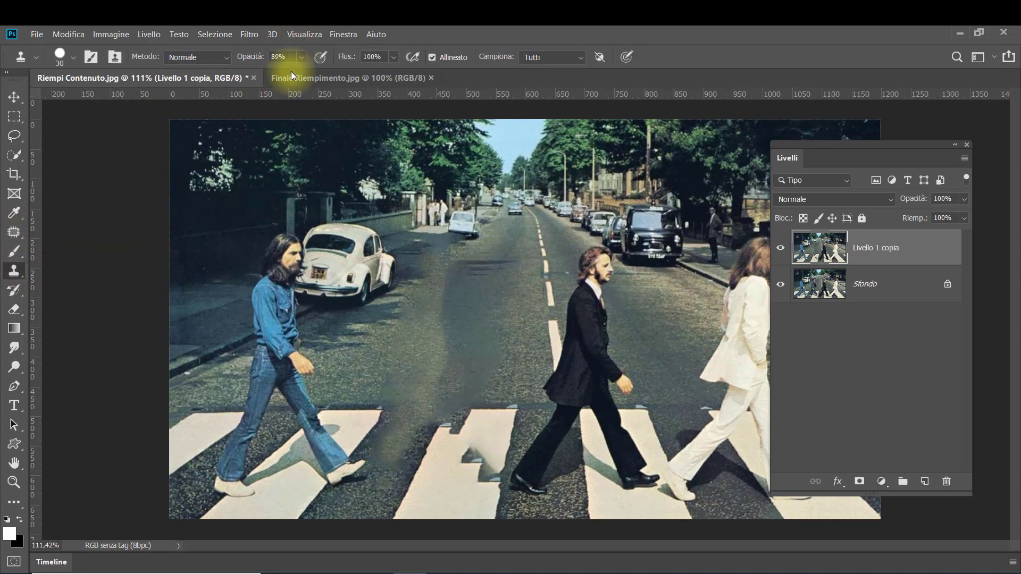
click(302, 58)
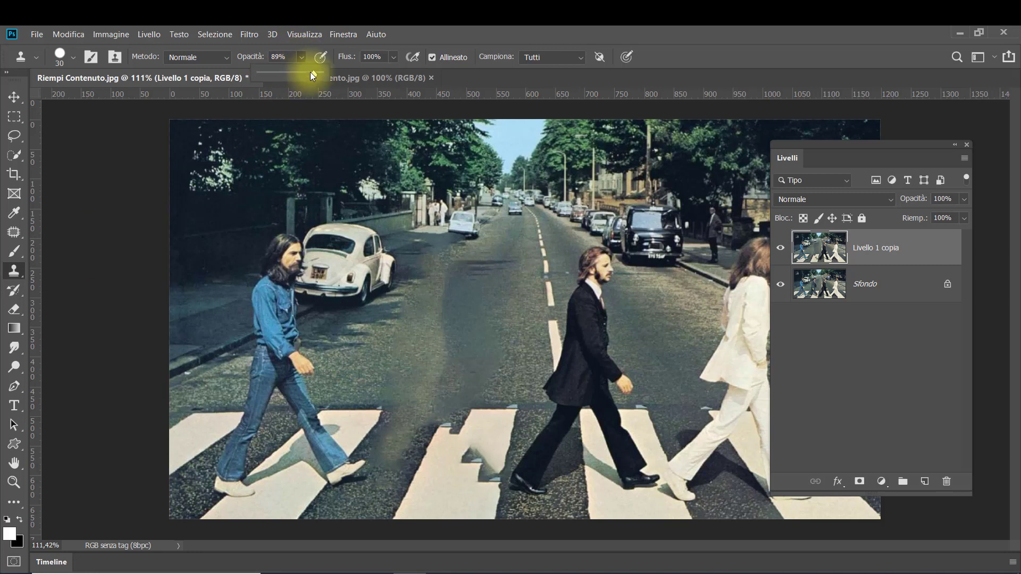
click(675, 36)
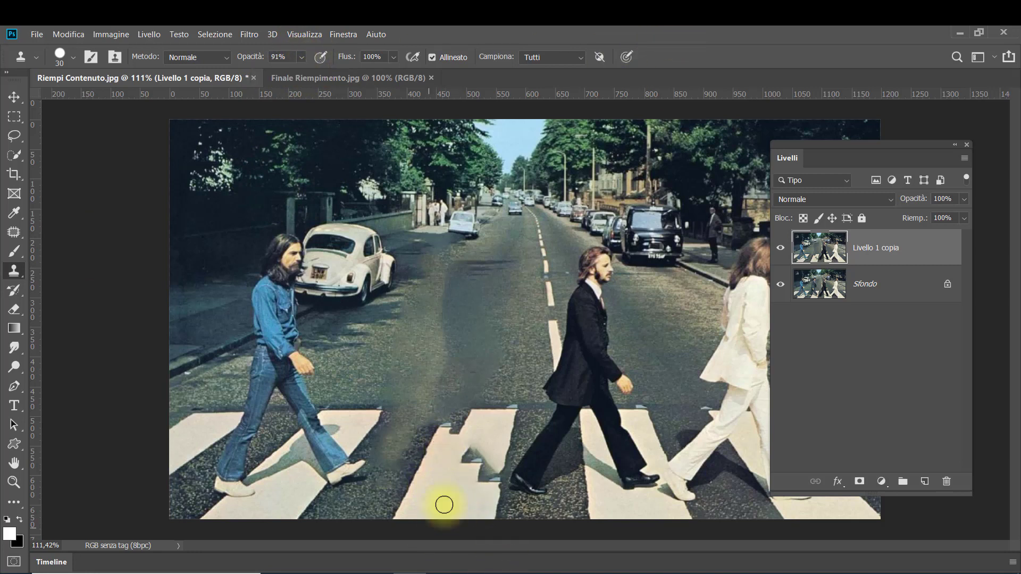
Clone clean stripe texture over the dark notch at the white stripe's top-left corner.
drag(452, 497, 463, 493)
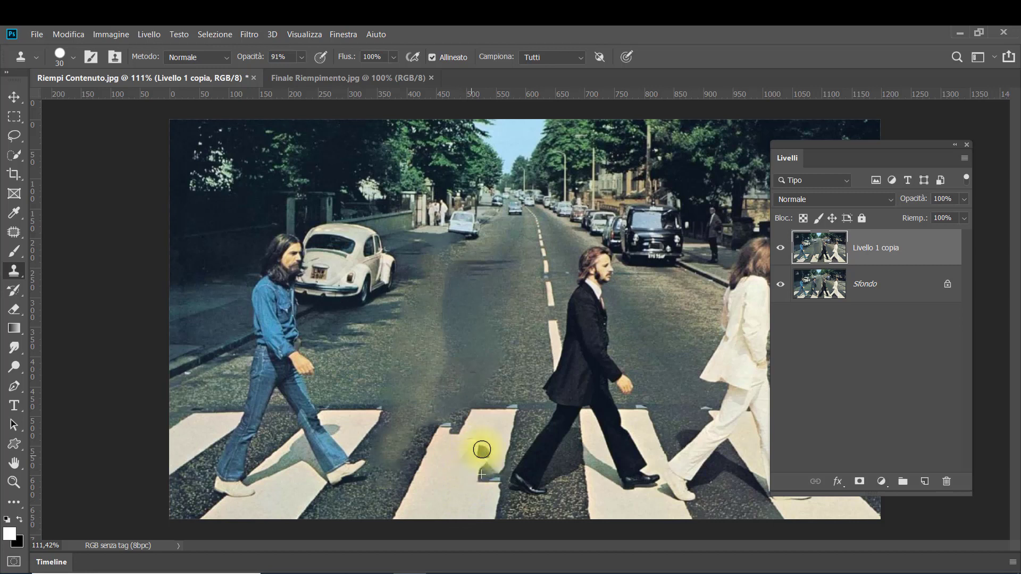
drag(482, 450, 483, 467)
alt+click(457, 492)
drag(487, 448, 483, 517)
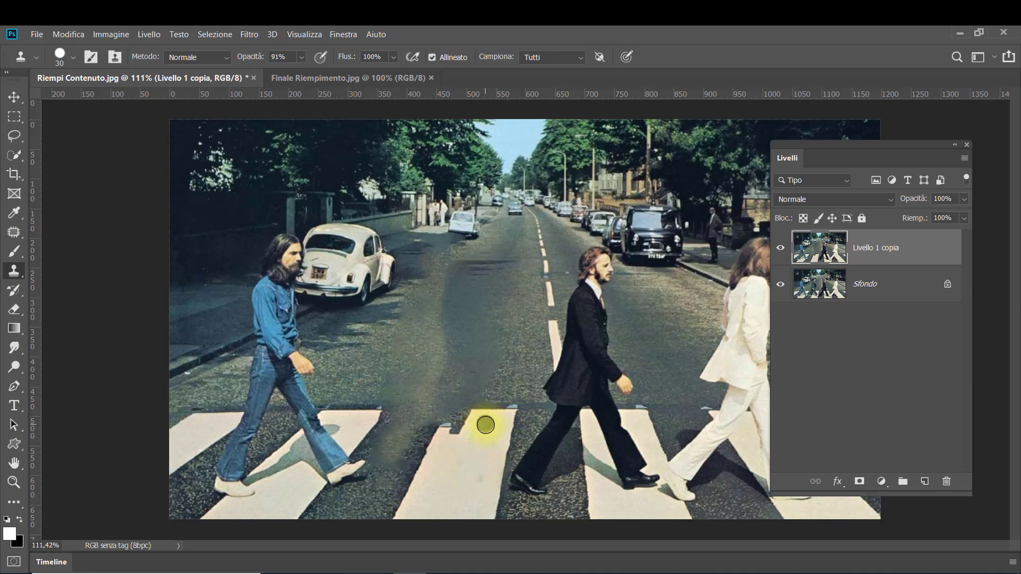
mouse_move(485, 424)
mouse_down()
mouse_move(472, 417)
mouse_move(448, 435)
mouse_move(479, 429)
mouse_move(454, 420)
mouse_move(463, 418)
mouse_move(394, 467)
mouse_move(396, 485)
mouse_up()
alt+right_click(415, 456)
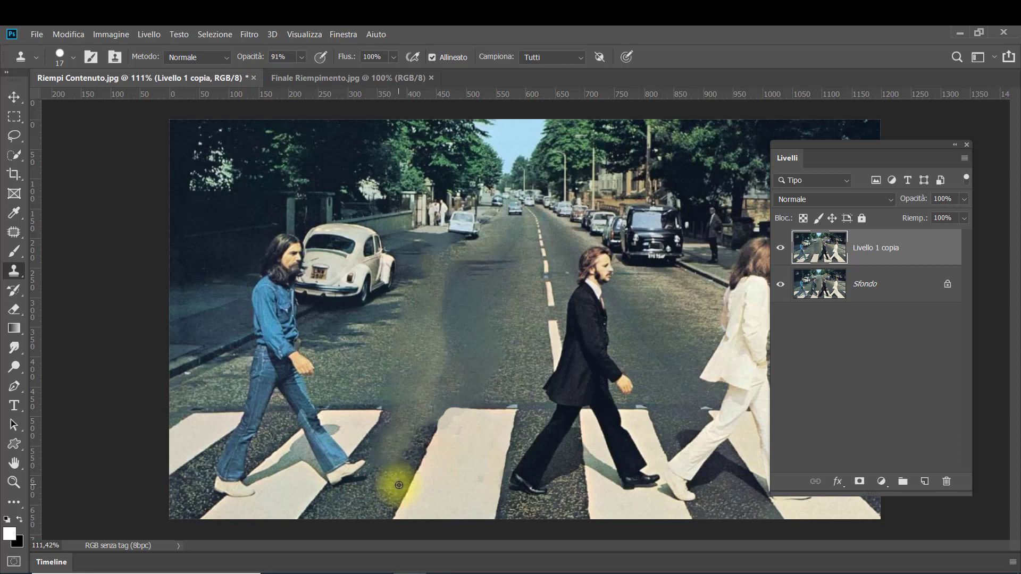
mouse_move(399, 485)
mouse_down()
mouse_move(417, 429)
mouse_move(441, 405)
mouse_move(417, 472)
mouse_move(426, 394)
mouse_move(467, 387)
mouse_move(441, 401)
mouse_up()
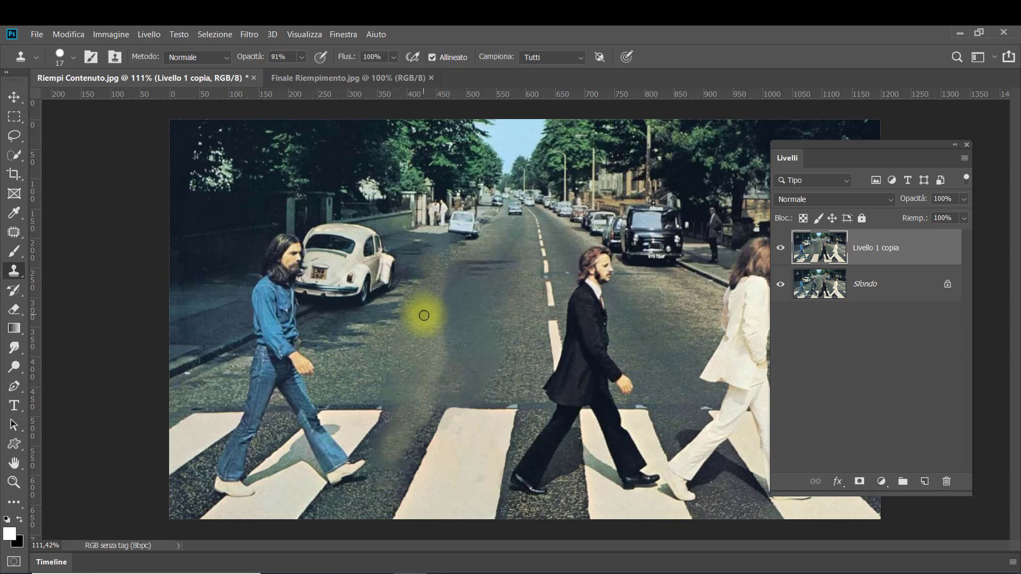
Clone road texture over the retouched patch with the Clone Stamp at 64% opacity and size 38.
click(302, 56)
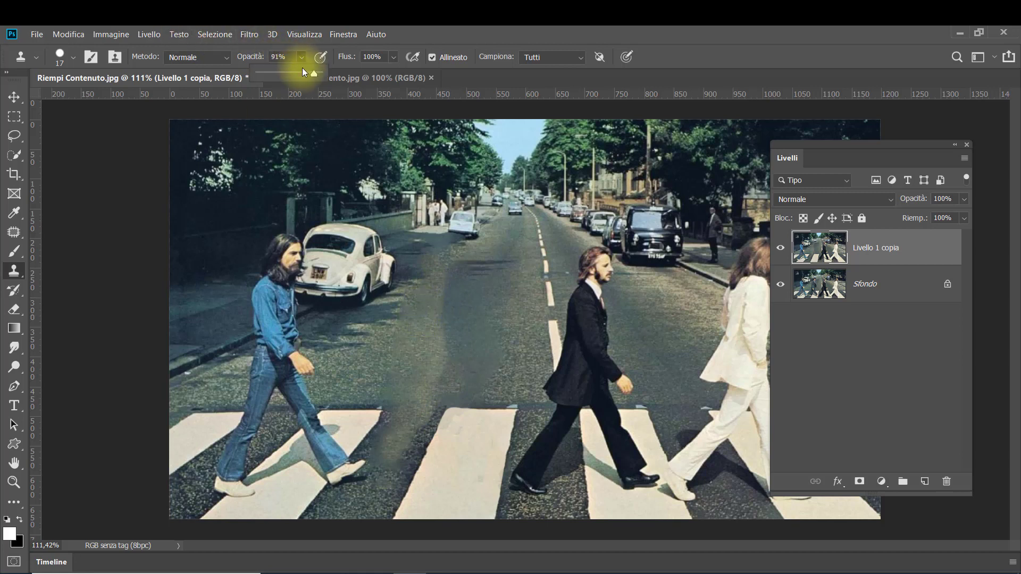
drag(301, 78, 298, 77)
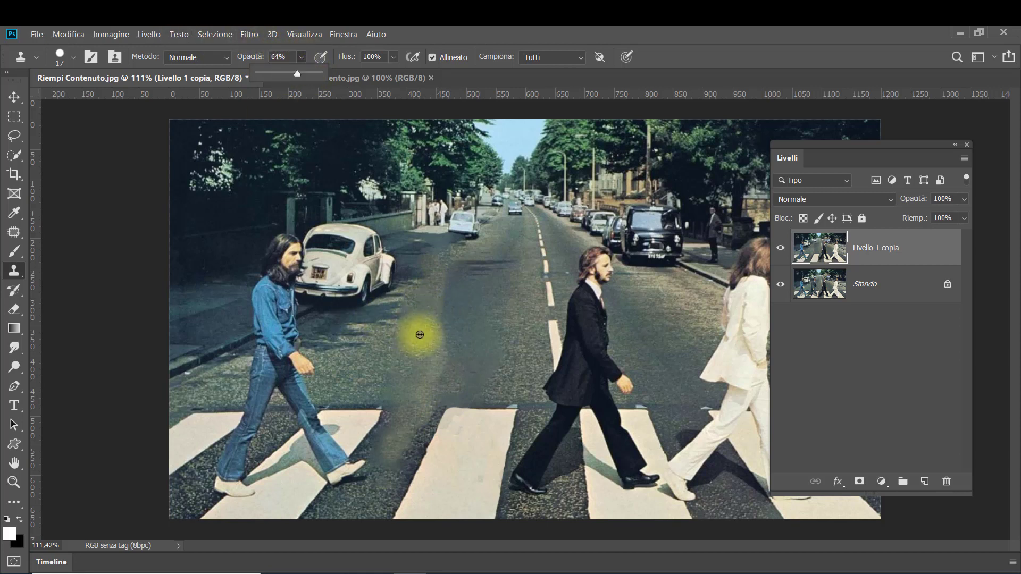
click(422, 335)
drag(426, 326, 440, 319)
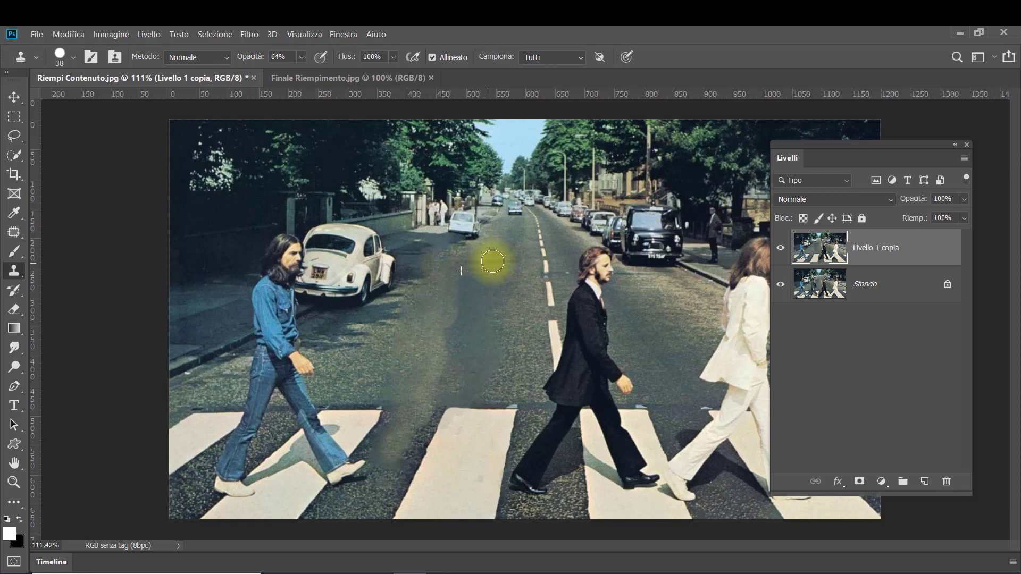
mouse_move(460, 271)
mouse_down()
mouse_move(459, 296)
mouse_move(433, 319)
mouse_move(433, 296)
mouse_move(429, 330)
mouse_up()
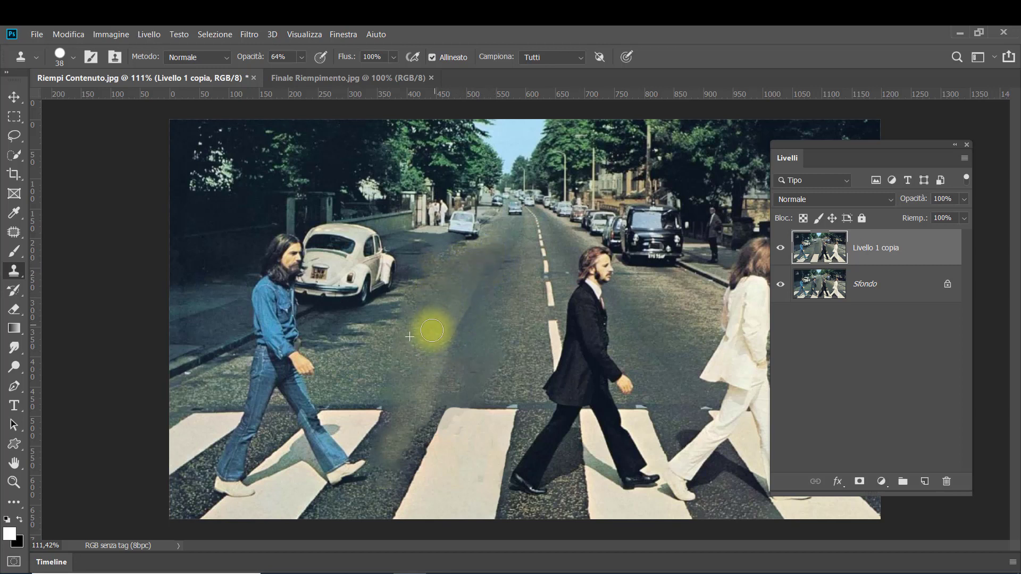
Toggle the retouched layer to compare with the original, then switch to the Finestra.jpg document.
click(781, 249)
click(781, 250)
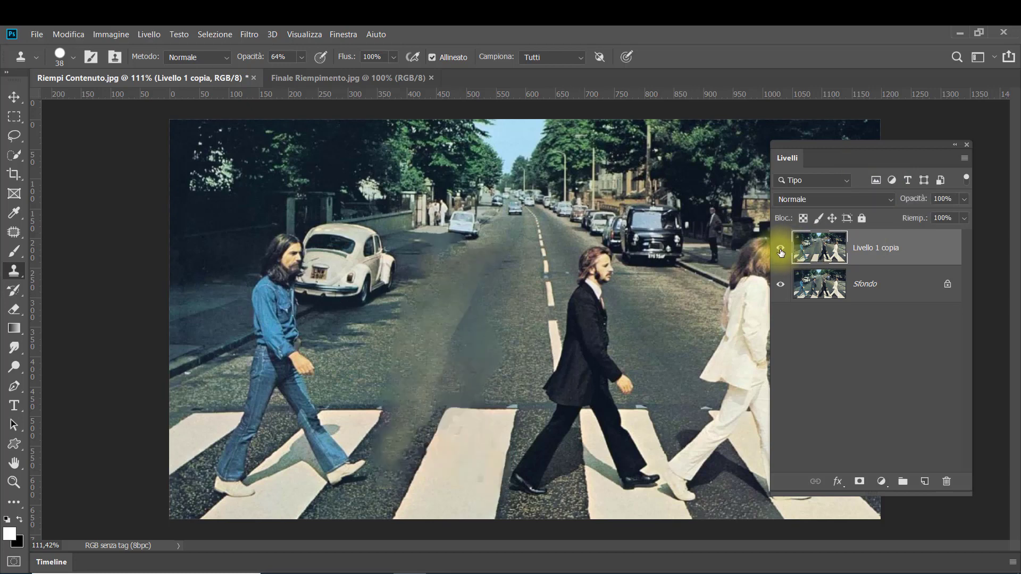
click(781, 252)
click(781, 250)
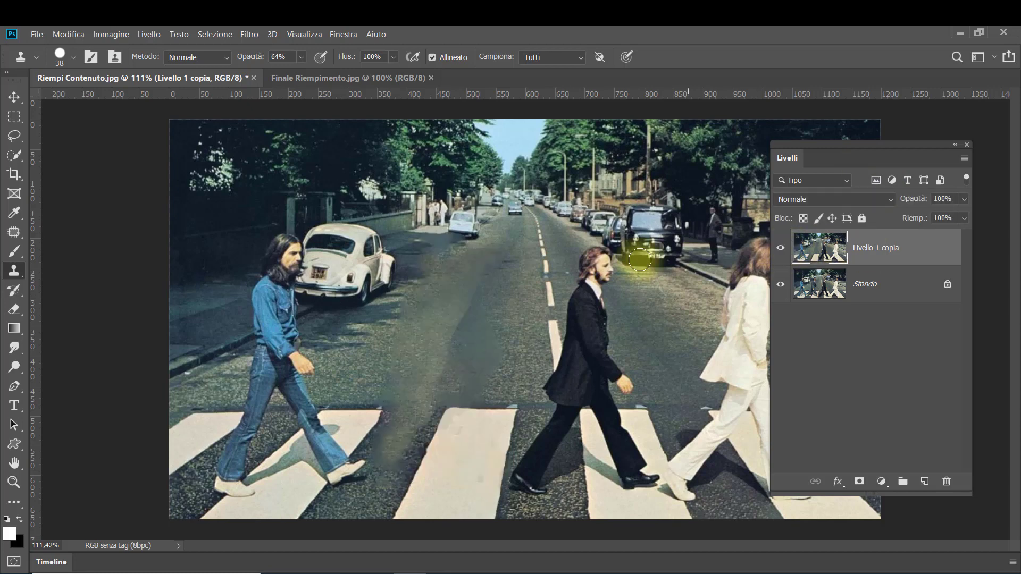
click(352, 81)
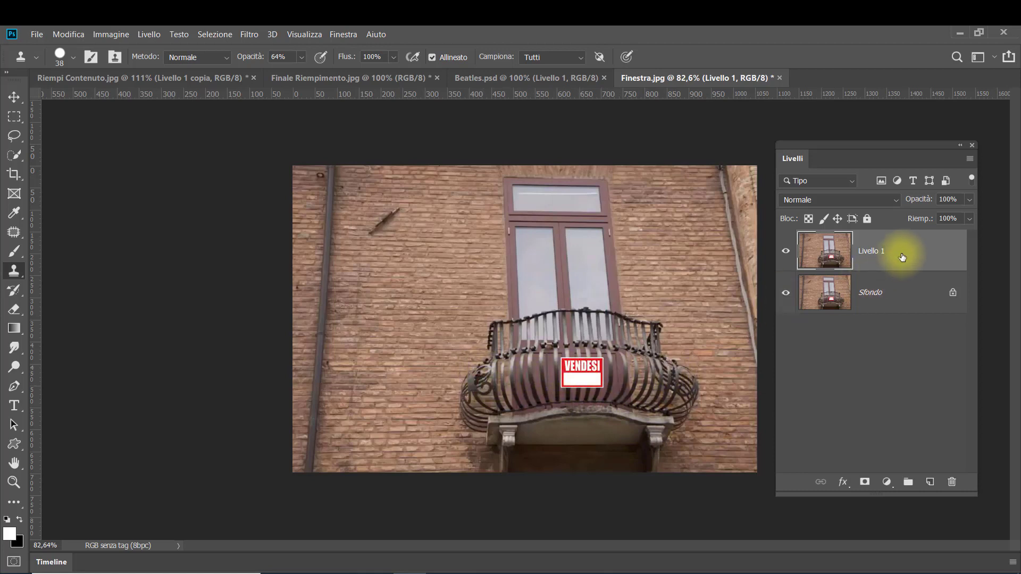
Draw a loose freehand Lasso selection around the red VENDESI sign on the railing.
click(21, 137)
click(63, 136)
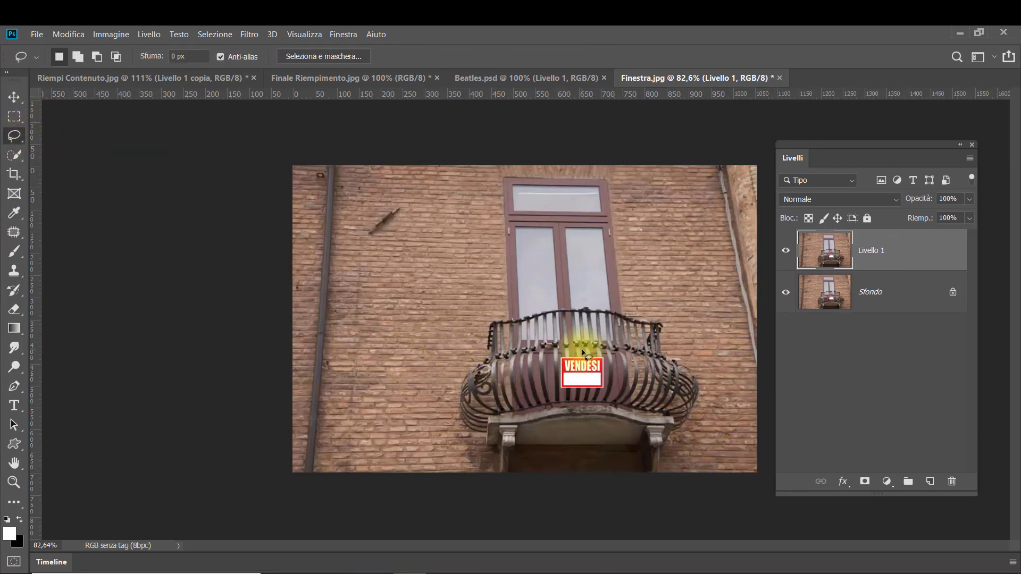
drag(564, 349, 547, 359)
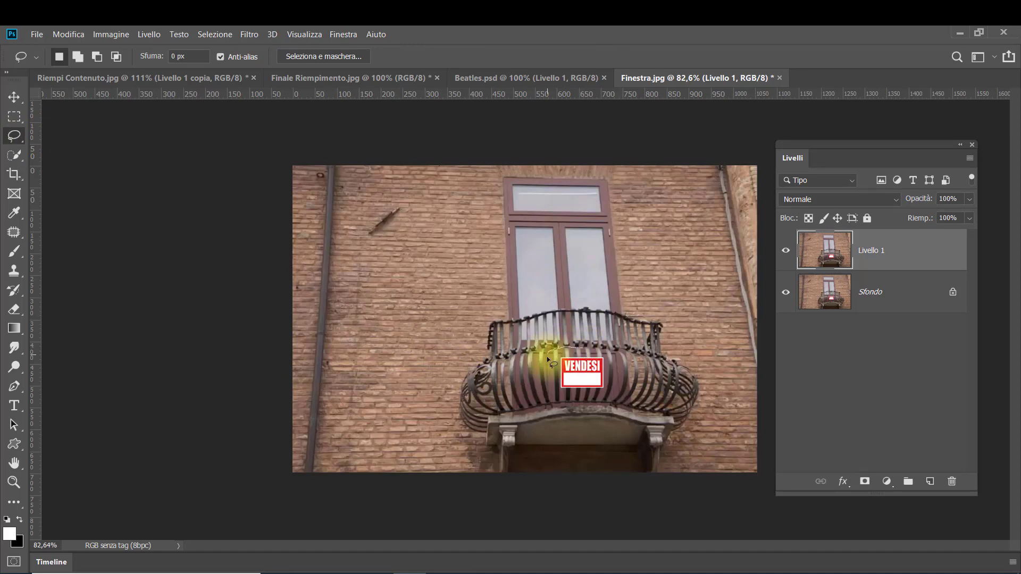
mouse_move(587, 396)
mouse_down()
mouse_move(617, 391)
mouse_move(615, 363)
mouse_move(579, 353)
mouse_up()
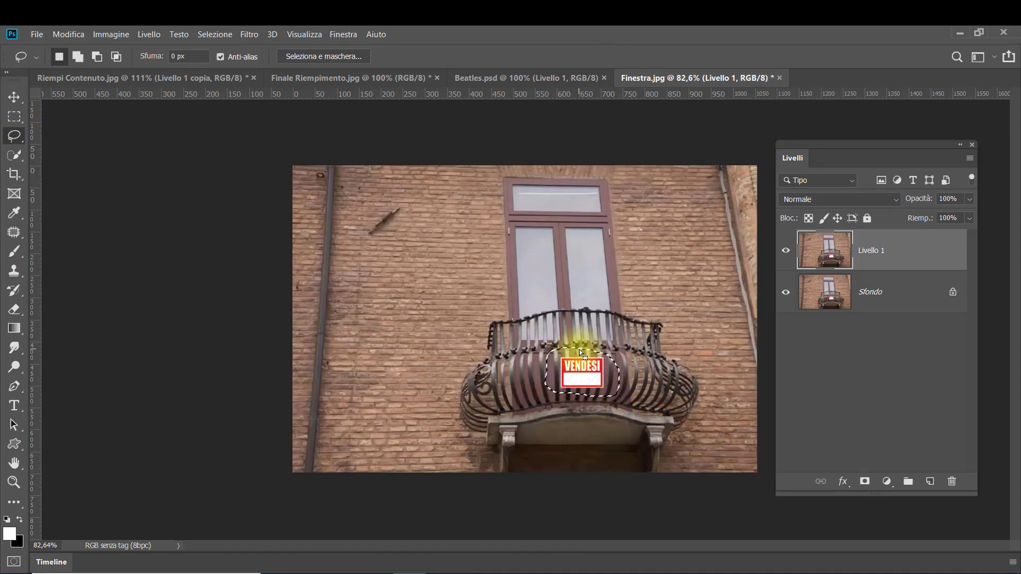
click(70, 37)
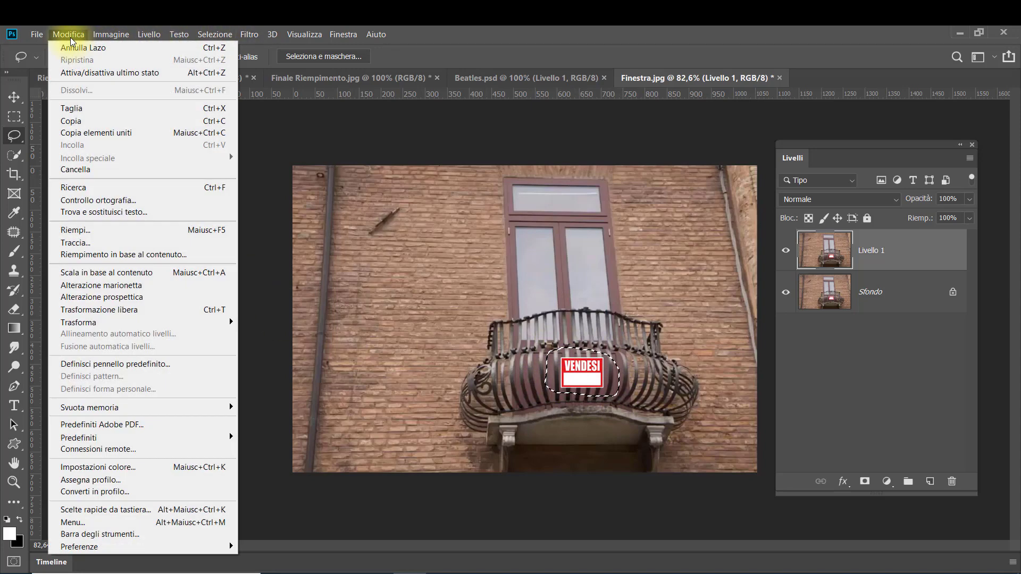
Start Content-Aware Fill on the sign and paint the wall, window and balcony base out of sampling.
click(110, 254)
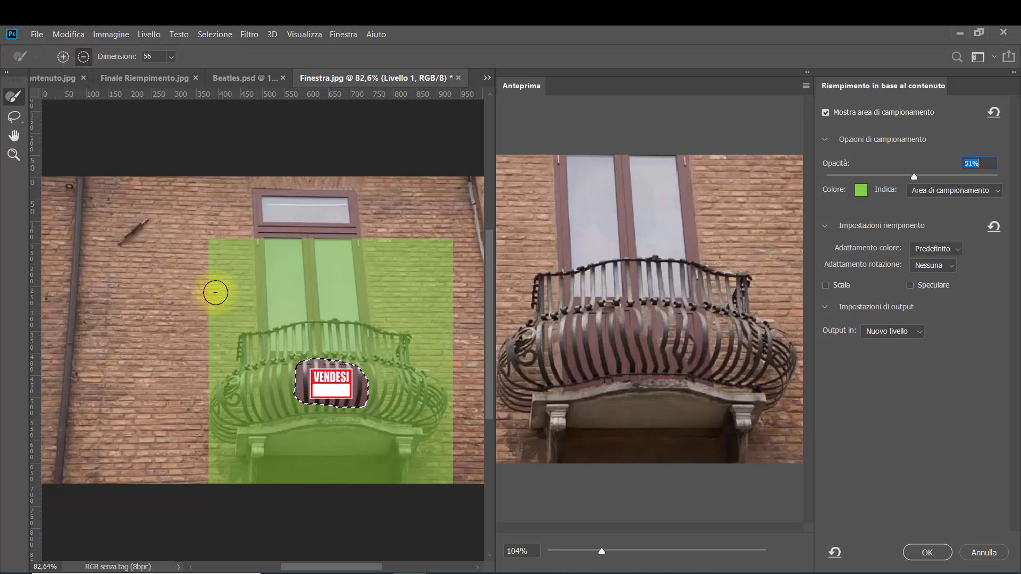
mouse_move(209, 269)
mouse_down()
mouse_move(317, 236)
mouse_move(436, 244)
mouse_move(392, 269)
mouse_move(217, 296)
mouse_move(216, 316)
mouse_move(337, 296)
mouse_move(447, 321)
mouse_move(454, 457)
mouse_move(455, 413)
mouse_move(419, 353)
mouse_move(415, 308)
mouse_up()
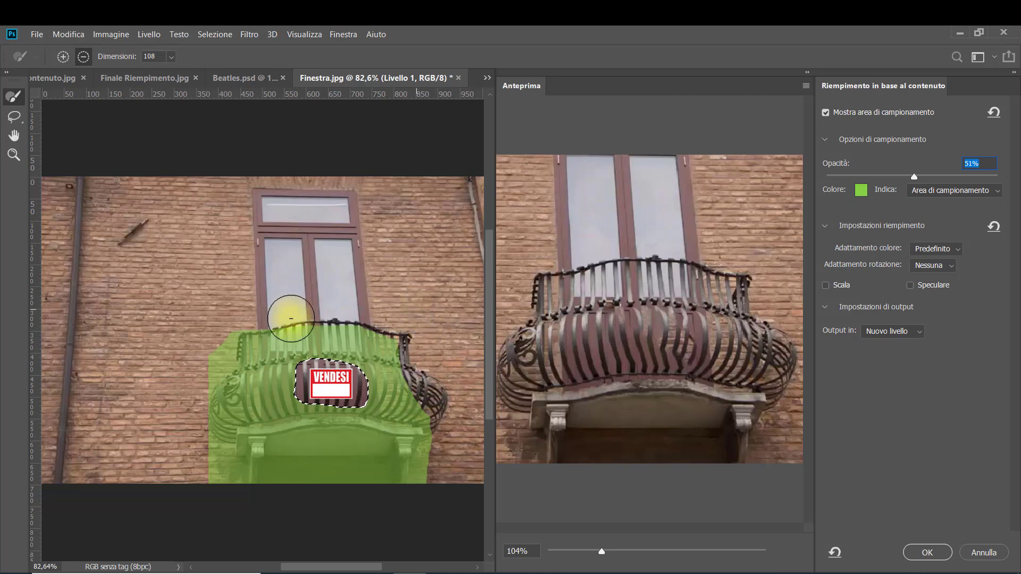
mouse_move(238, 309)
mouse_down()
mouse_move(258, 301)
mouse_move(209, 381)
mouse_move(208, 457)
mouse_move(221, 472)
mouse_move(212, 388)
mouse_move(223, 312)
mouse_move(221, 433)
mouse_move(234, 485)
mouse_move(438, 486)
mouse_move(269, 468)
mouse_move(433, 472)
mouse_move(413, 491)
mouse_up()
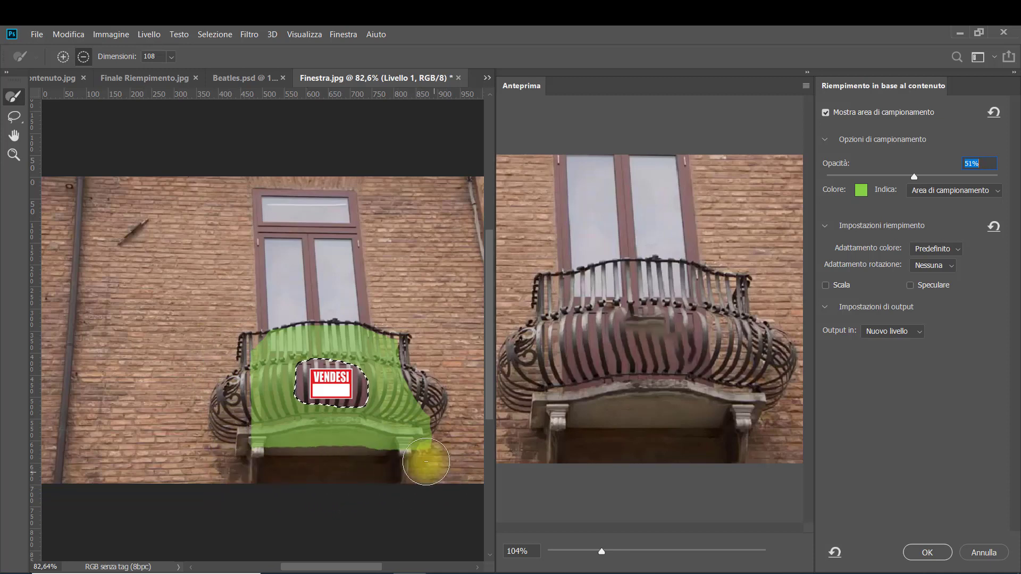
mouse_move(368, 444)
mouse_down()
mouse_move(299, 445)
mouse_move(249, 462)
mouse_up()
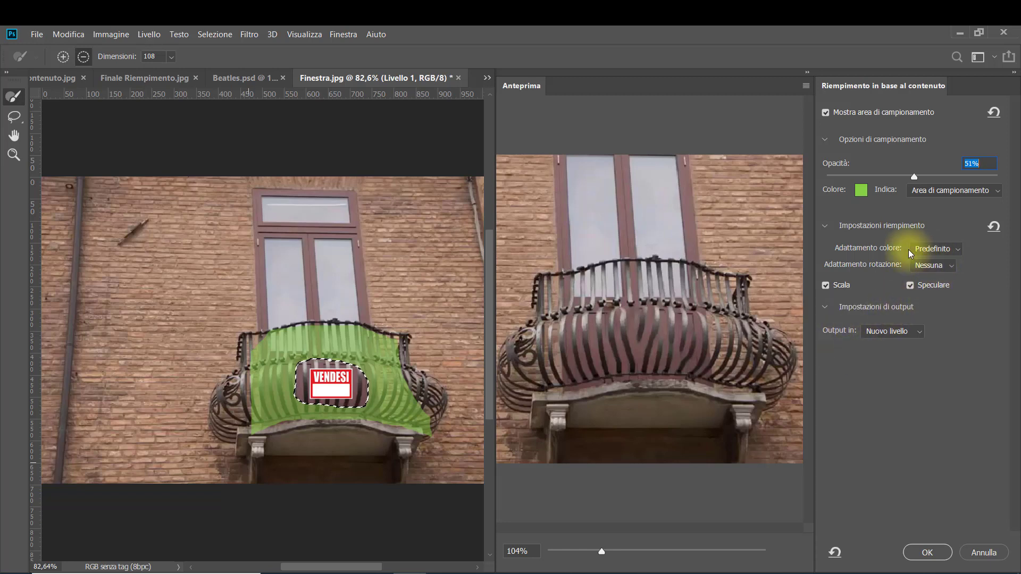
Set Adattamento rotazione to Bassa, leaving Adattamento colore at Predefinito after trying Alta.
click(960, 248)
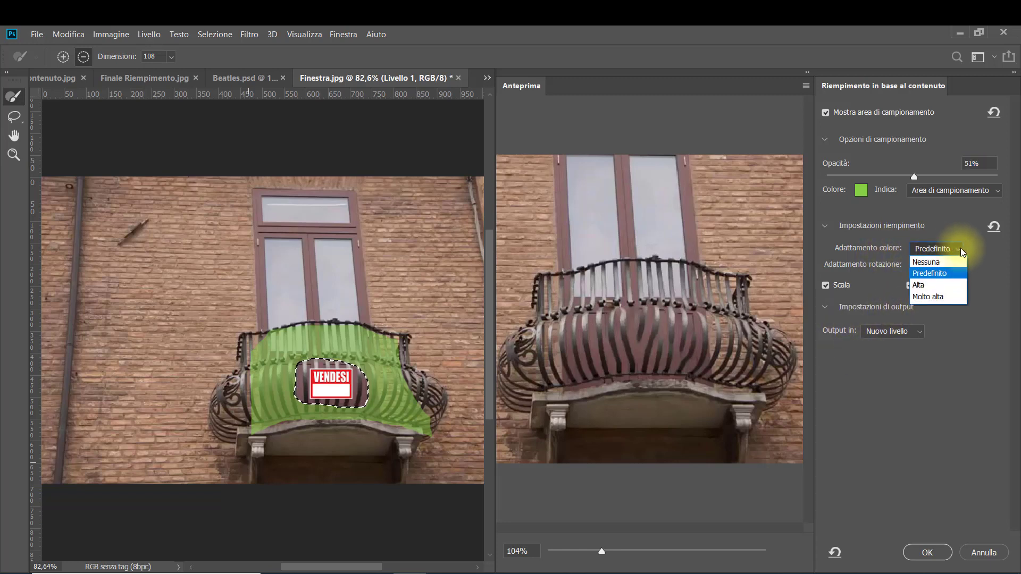
click(933, 287)
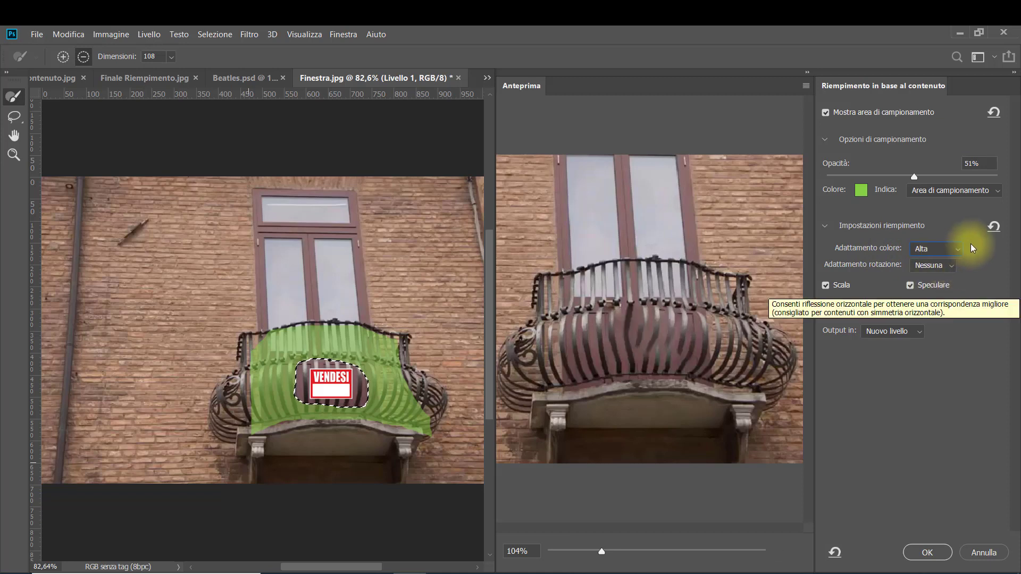
click(956, 249)
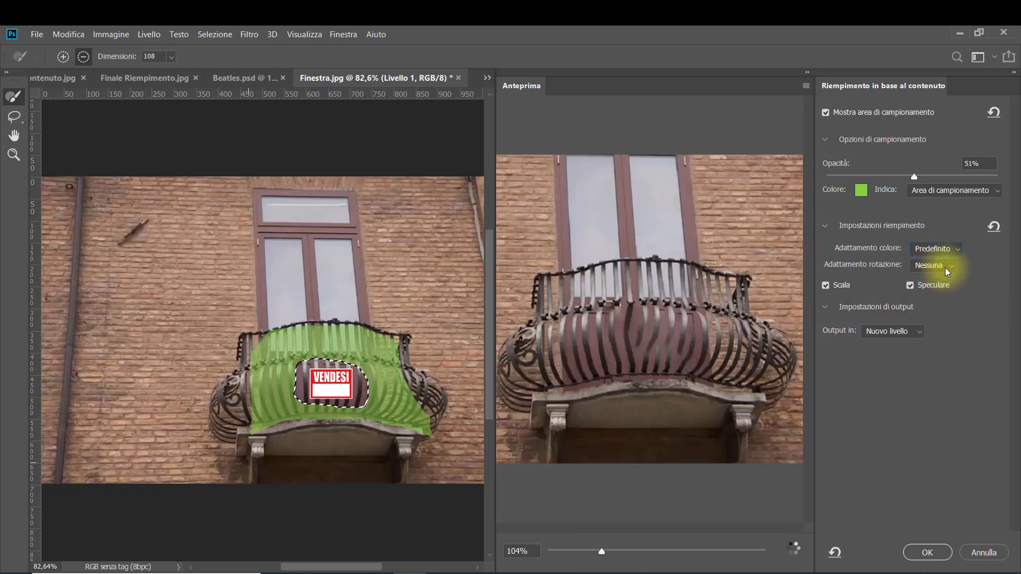
click(948, 266)
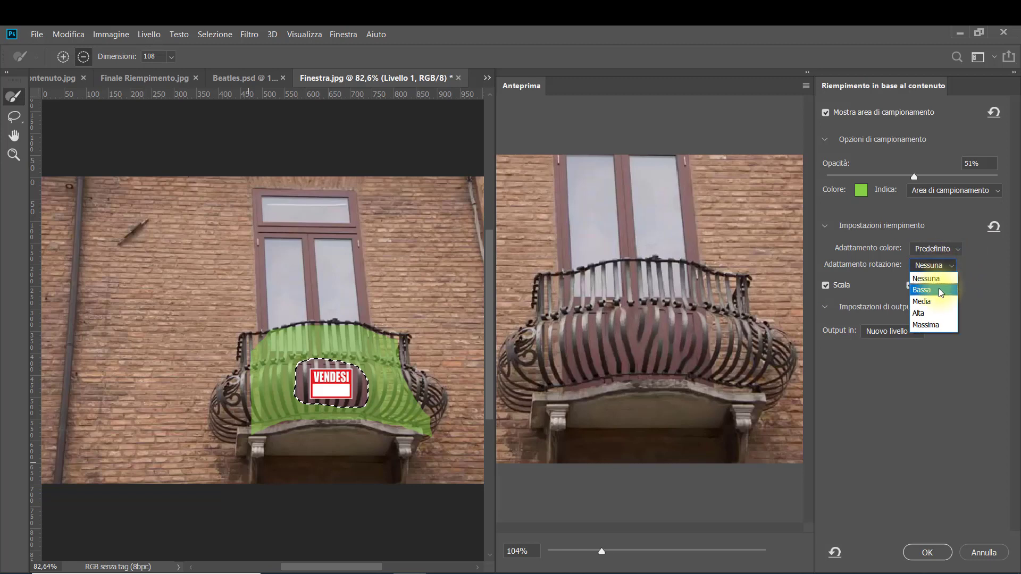
click(940, 290)
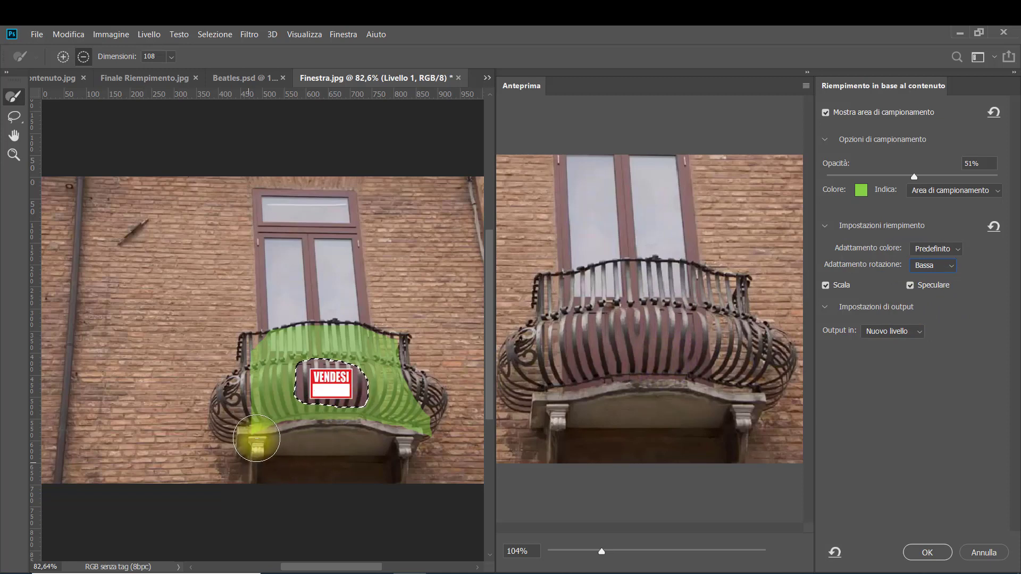
Trim the sampling area along the railing top and the balcony's left edge.
mouse_move(243, 427)
mouse_down()
mouse_move(260, 321)
mouse_move(405, 342)
mouse_move(433, 376)
mouse_move(415, 444)
mouse_move(437, 411)
mouse_move(434, 376)
mouse_move(388, 449)
mouse_move(333, 433)
mouse_move(273, 437)
mouse_move(271, 454)
mouse_up()
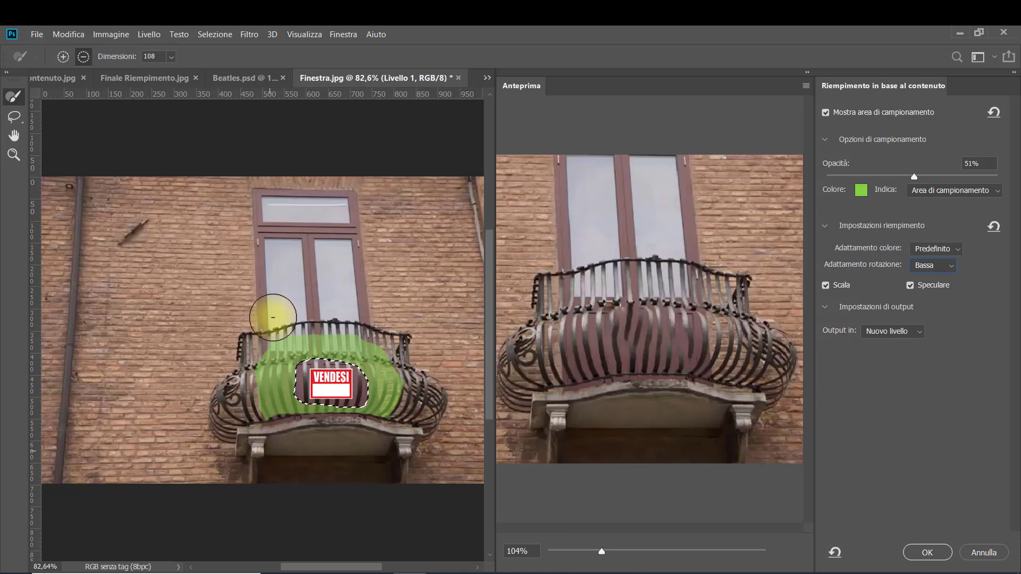
drag(282, 326, 388, 326)
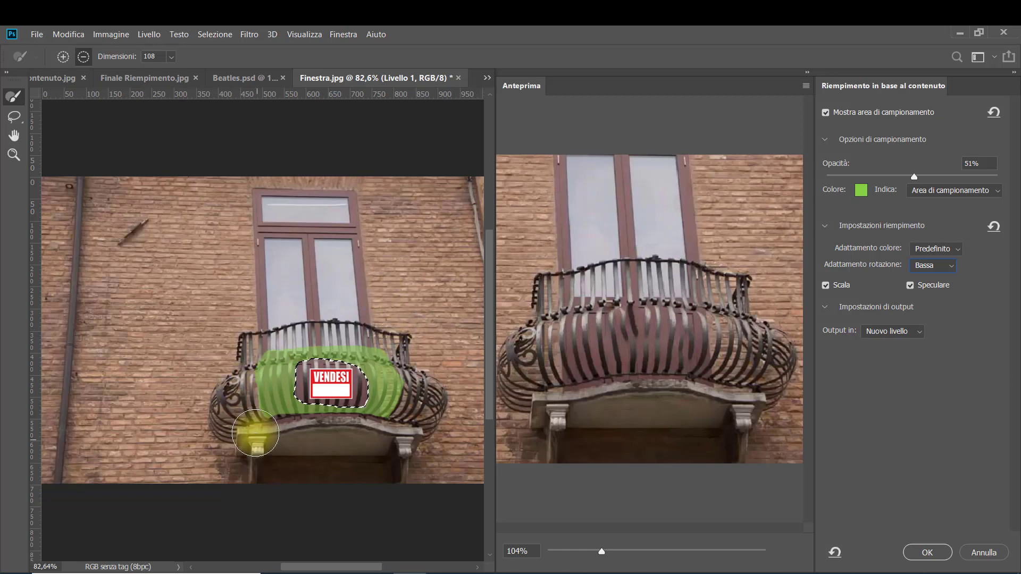
mouse_move(256, 433)
mouse_down()
mouse_move(247, 398)
mouse_move(264, 338)
mouse_up()
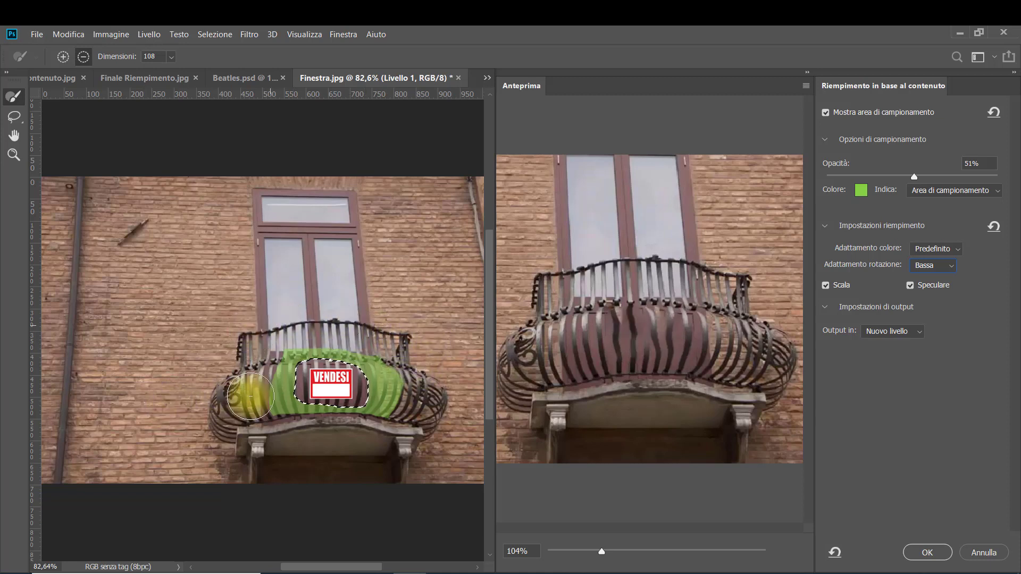
drag(252, 394, 240, 391)
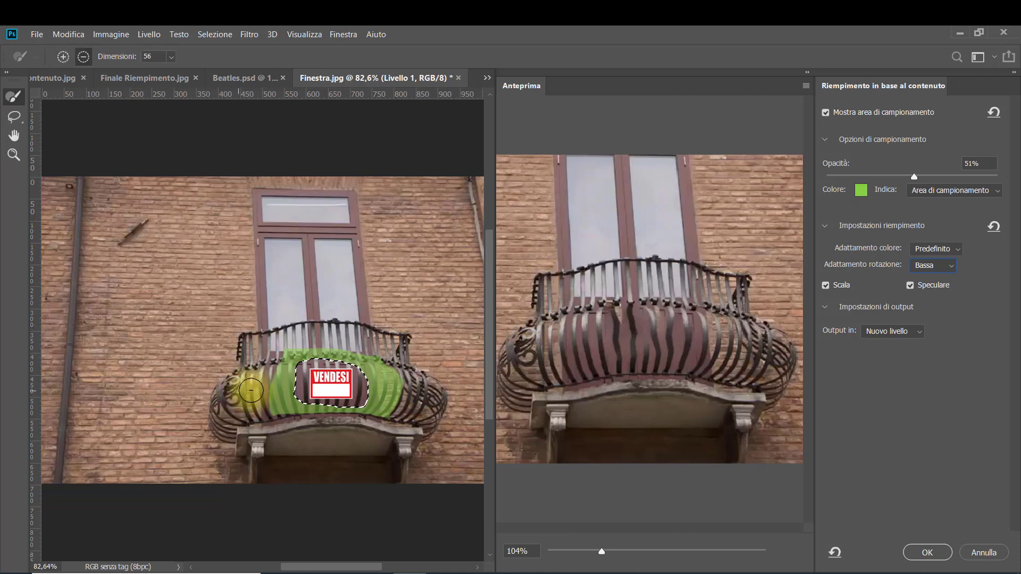
With a smaller brush, refine the sampling area so it covers the railing bars on both sides.
key(bracketleft)
key(bracketleft)
key(bracketleft)
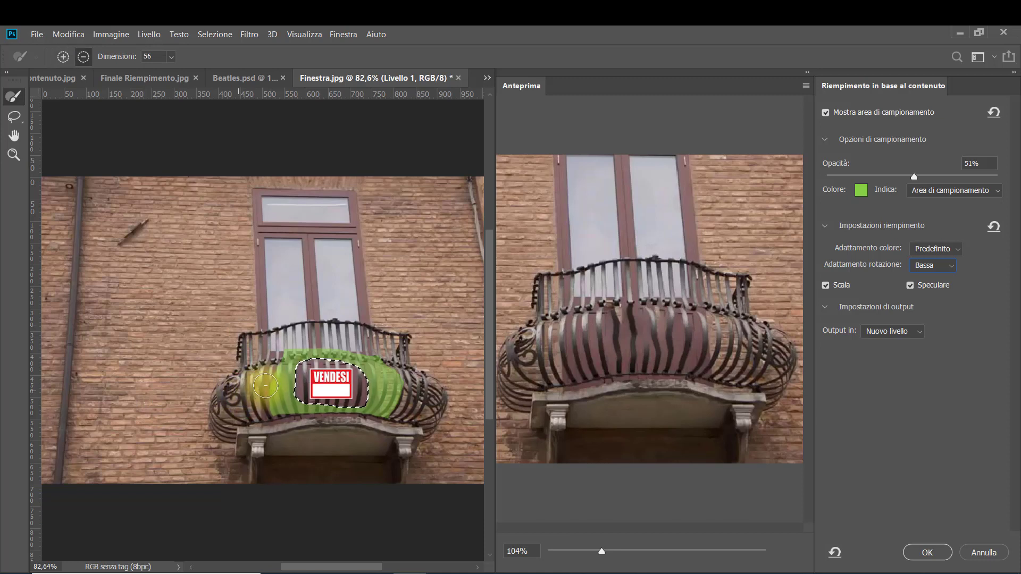
mouse_move(265, 386)
mouse_down()
mouse_move(275, 377)
mouse_move(267, 405)
mouse_move(274, 398)
mouse_up()
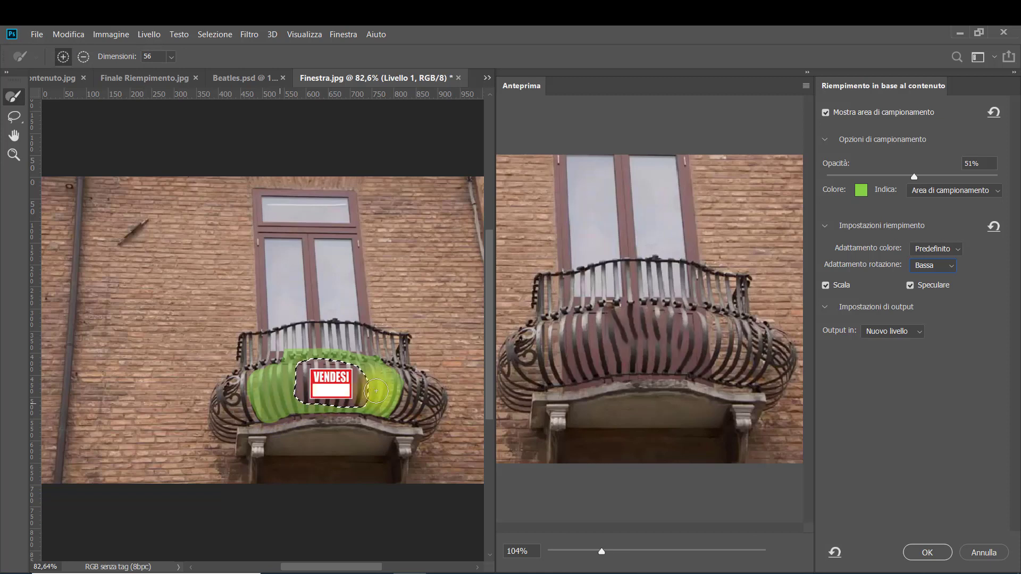
mouse_move(394, 372)
mouse_down()
mouse_move(390, 390)
mouse_move(277, 360)
mouse_up()
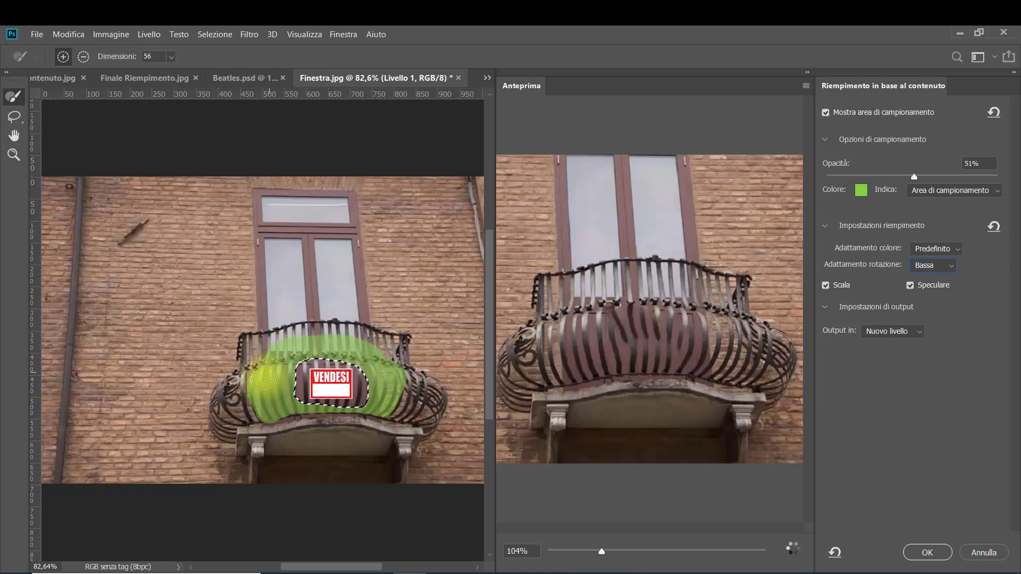
key(alt)
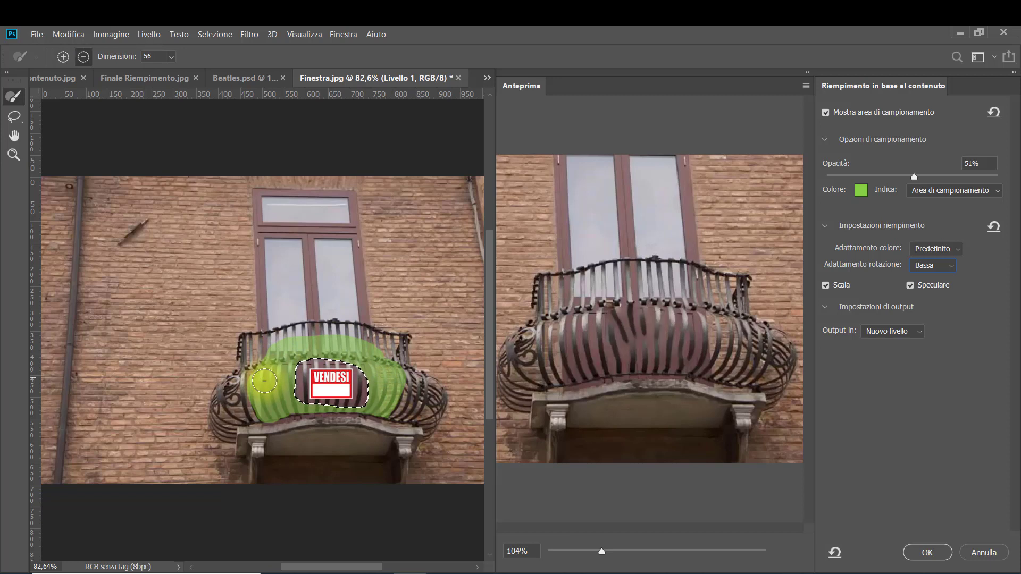
mouse_move(265, 381)
mouse_down()
mouse_move(281, 411)
mouse_move(369, 410)
mouse_up()
key(alt)
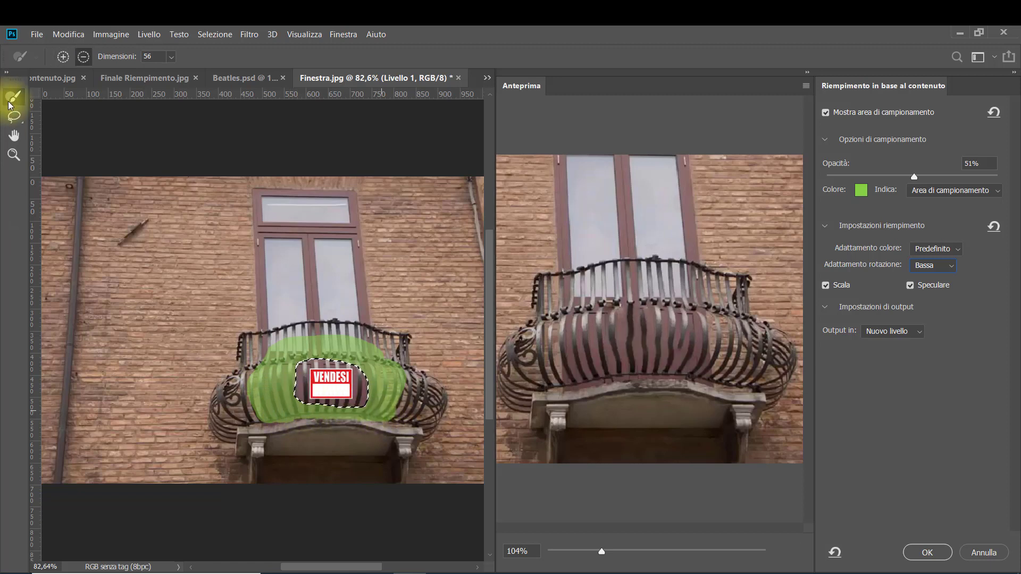
Subtract slivers from the fill selection's left and right edges with the Lasso, then check the preview.
click(14, 117)
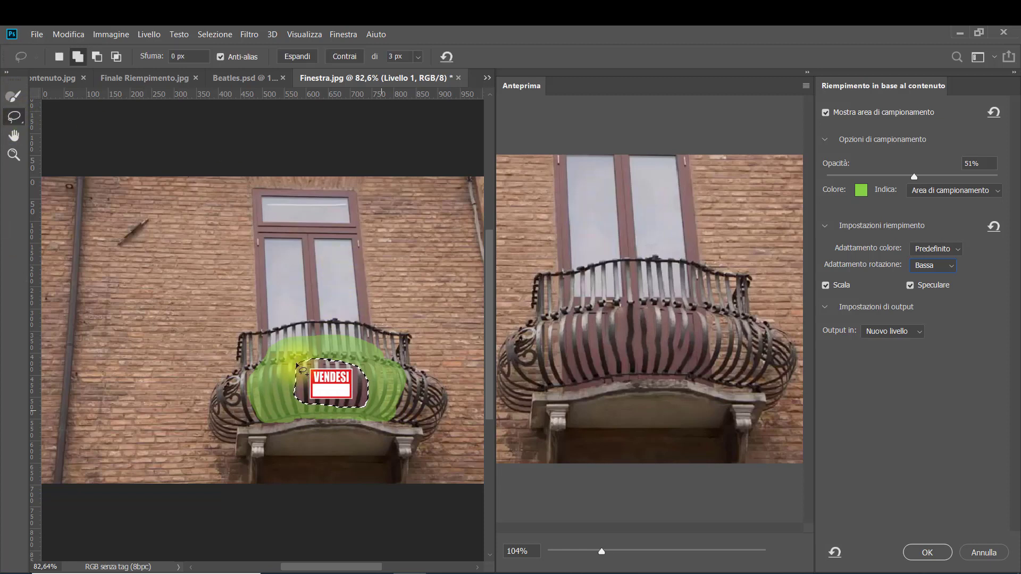
key(alt)
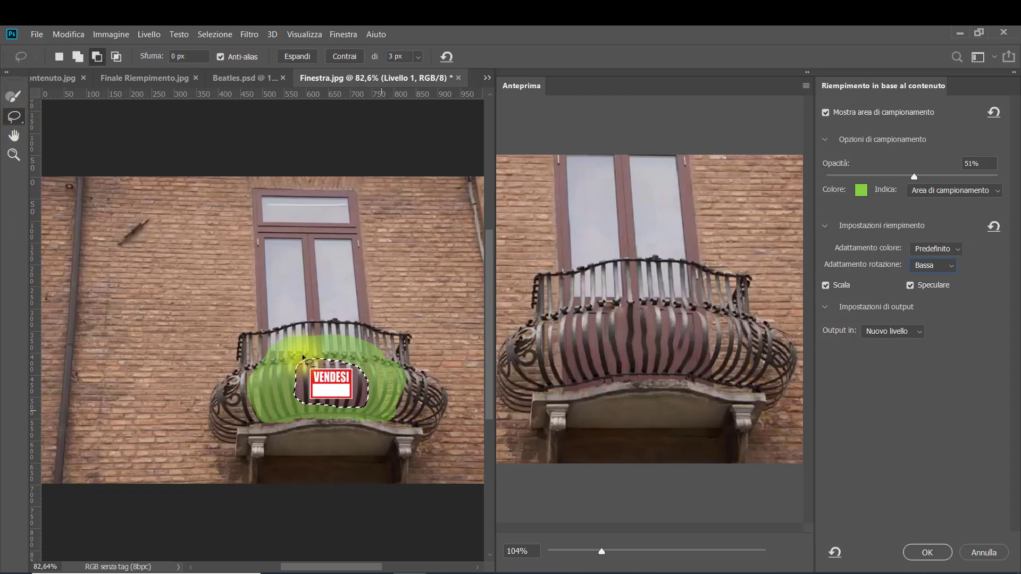
mouse_move(303, 357)
mouse_down()
mouse_move(301, 387)
mouse_move(305, 355)
mouse_up()
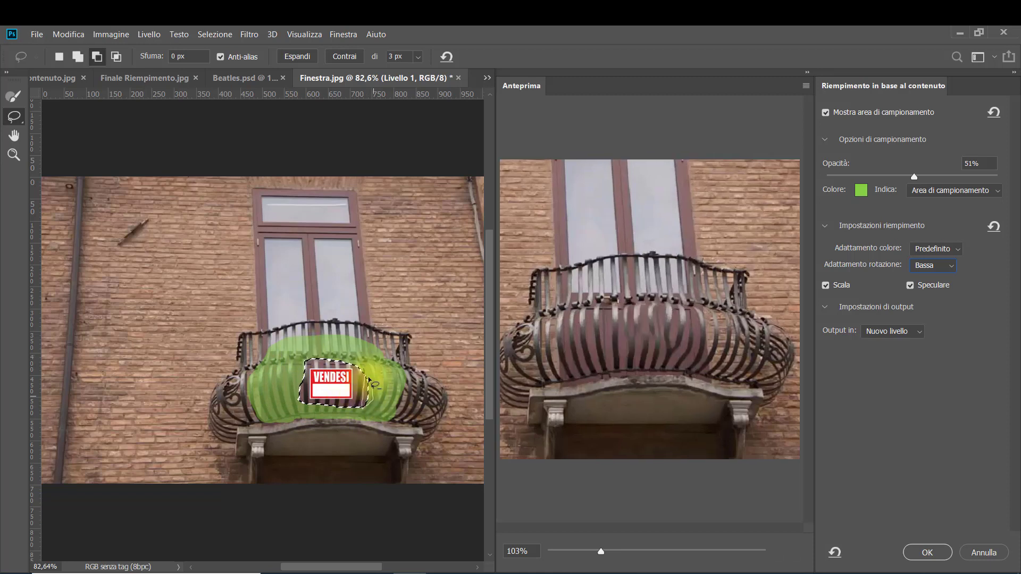
drag(375, 384, 372, 378)
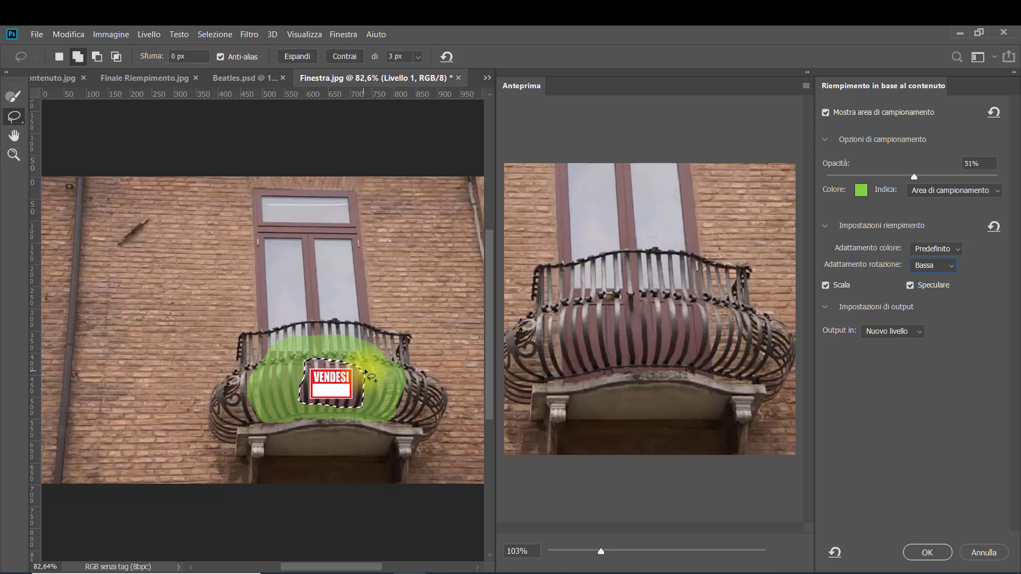
drag(615, 353, 635, 296)
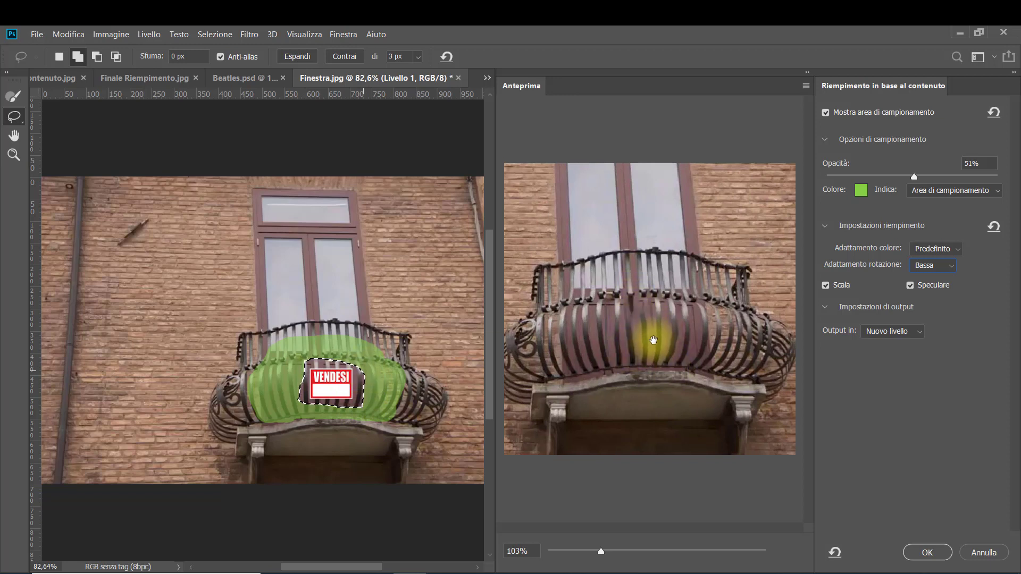
Try Color Adaptation at None and High, then return it to Default.
click(958, 251)
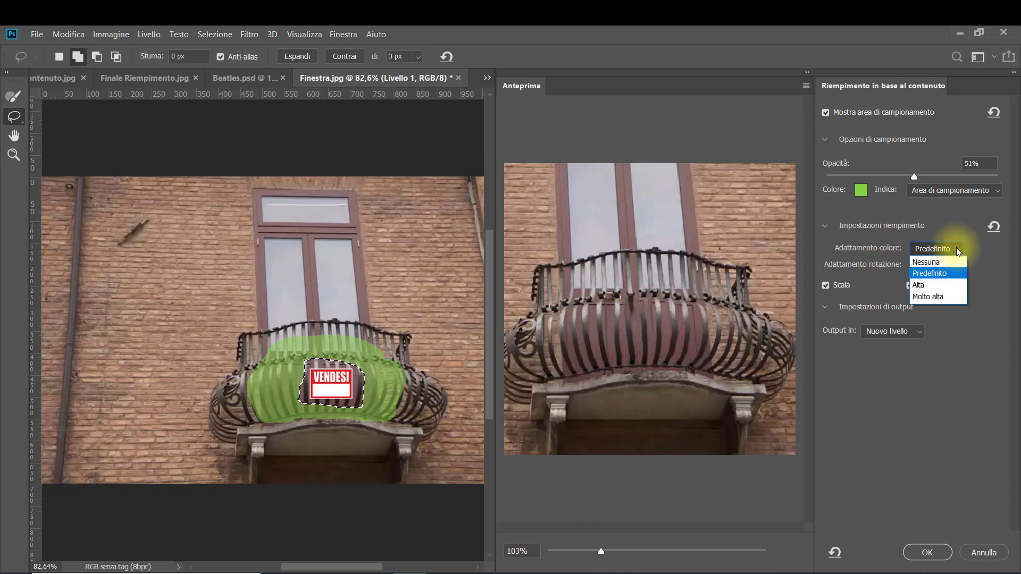
click(950, 261)
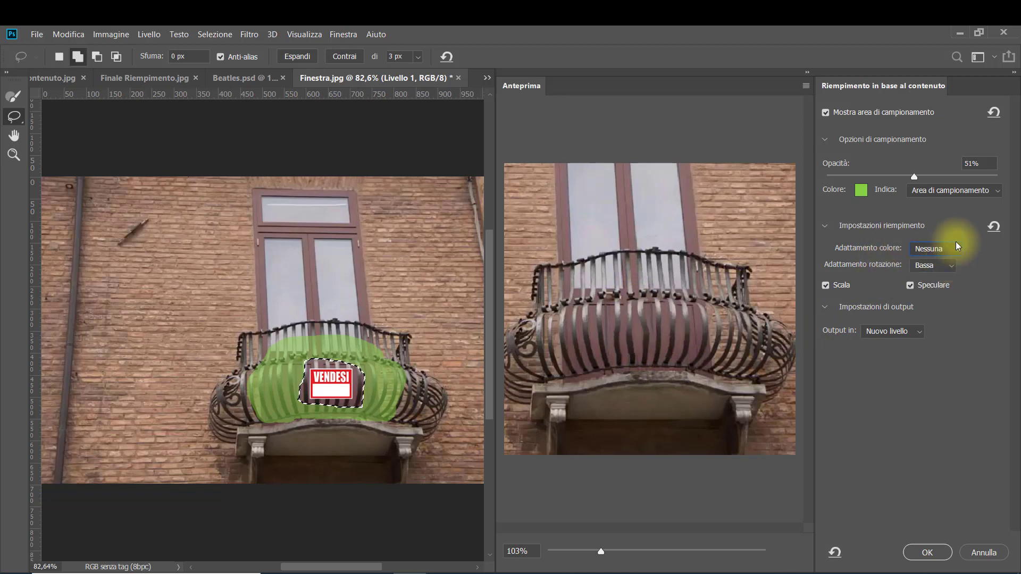
click(956, 249)
click(939, 286)
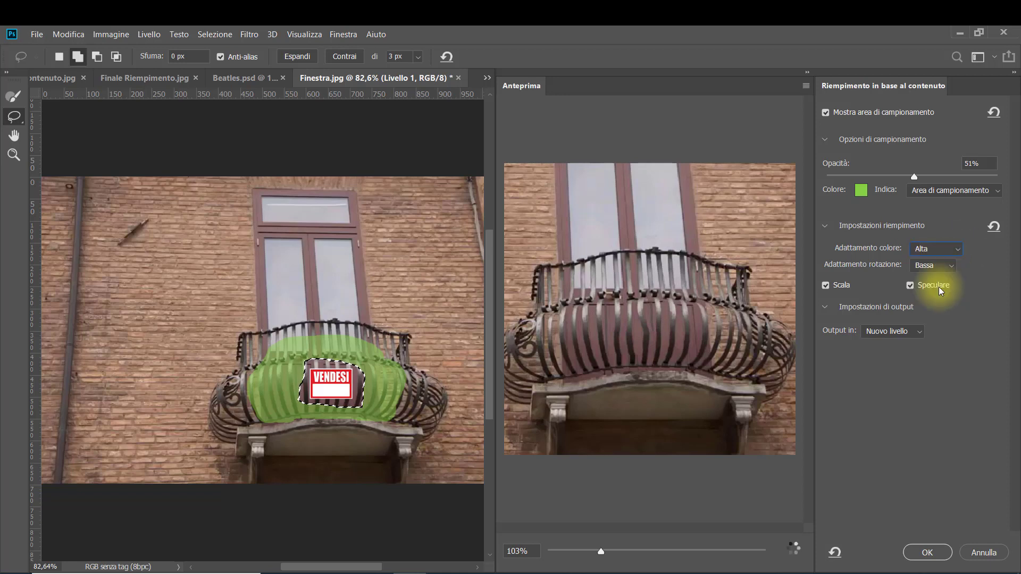
click(957, 250)
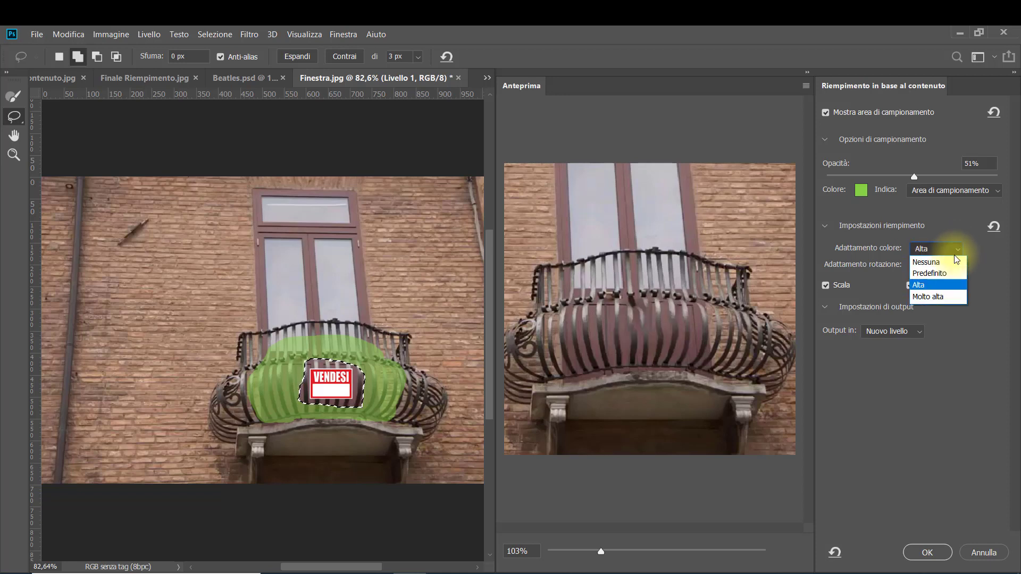
click(948, 271)
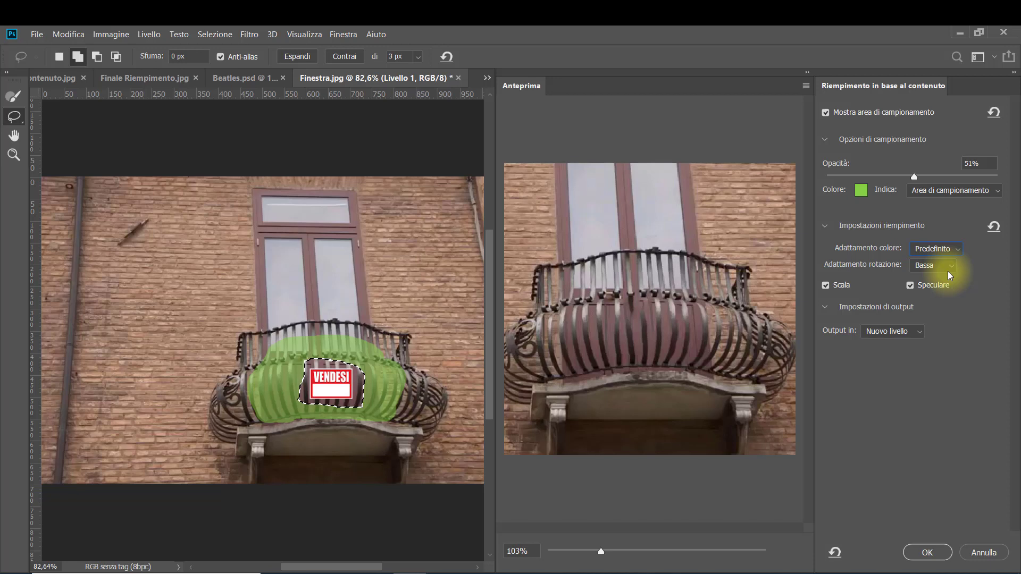
Try Rotation Adaptation at None and Medium, then return it to Low.
click(953, 268)
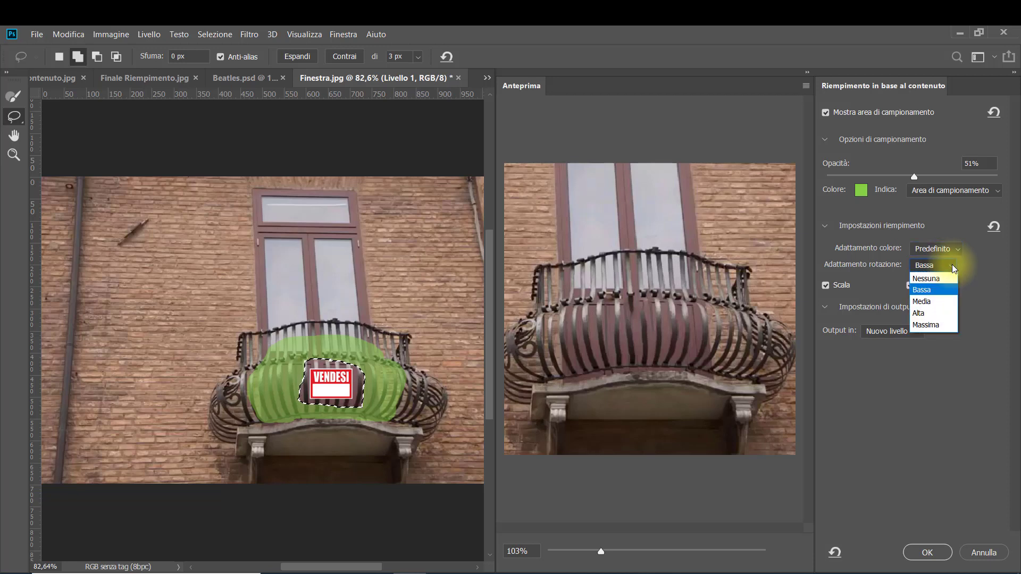
click(950, 279)
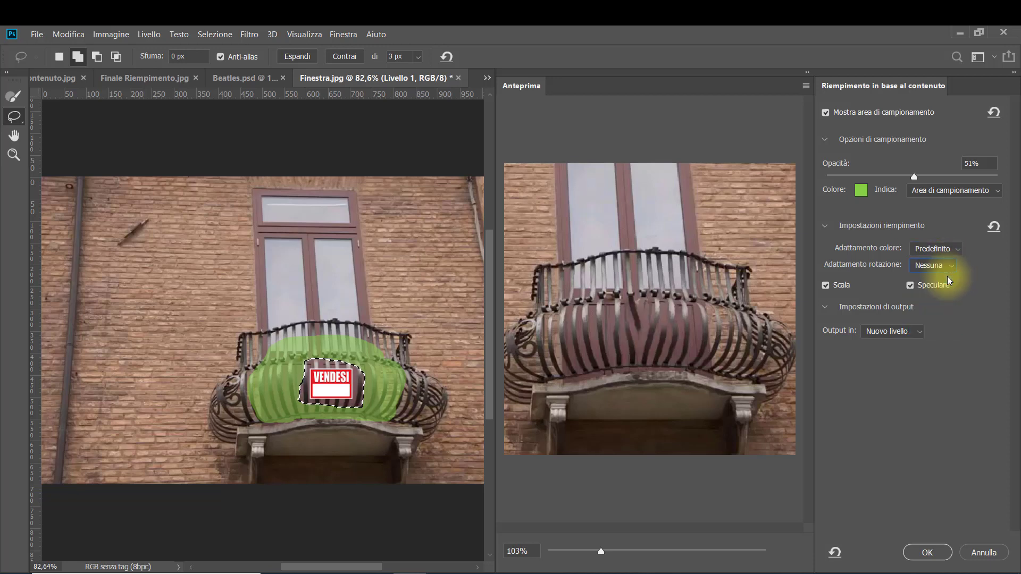
click(949, 266)
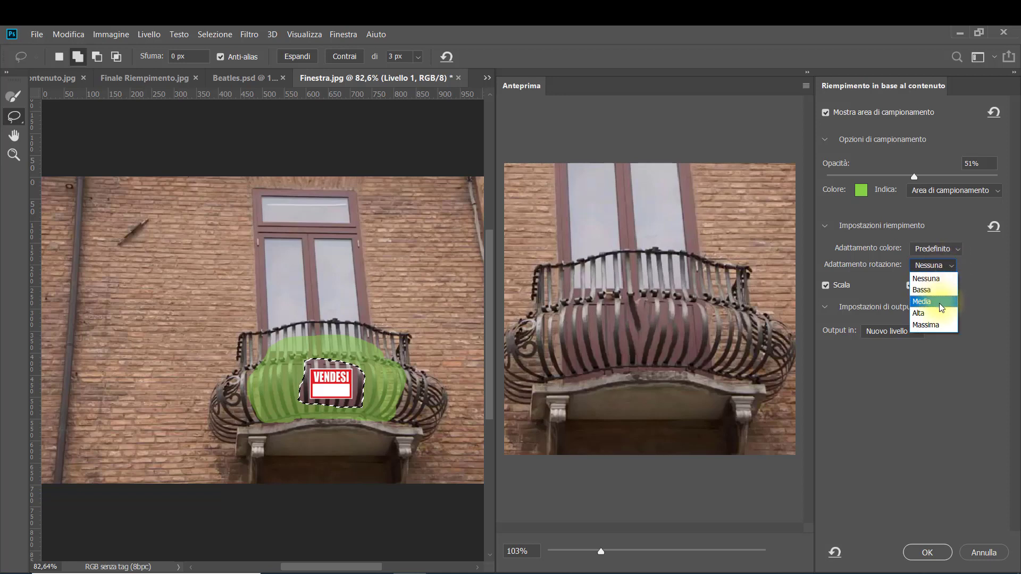
click(942, 308)
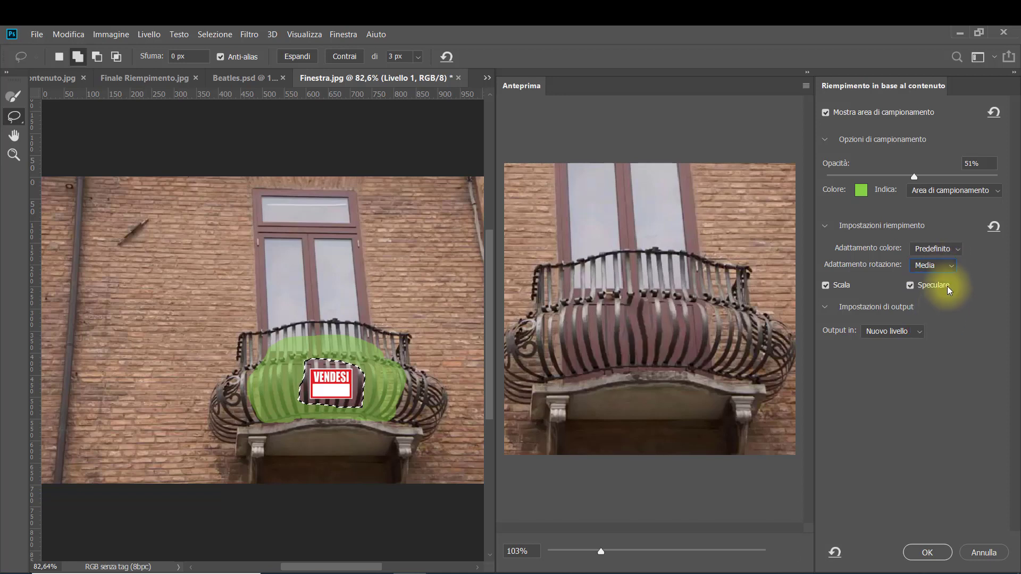
click(942, 266)
click(946, 295)
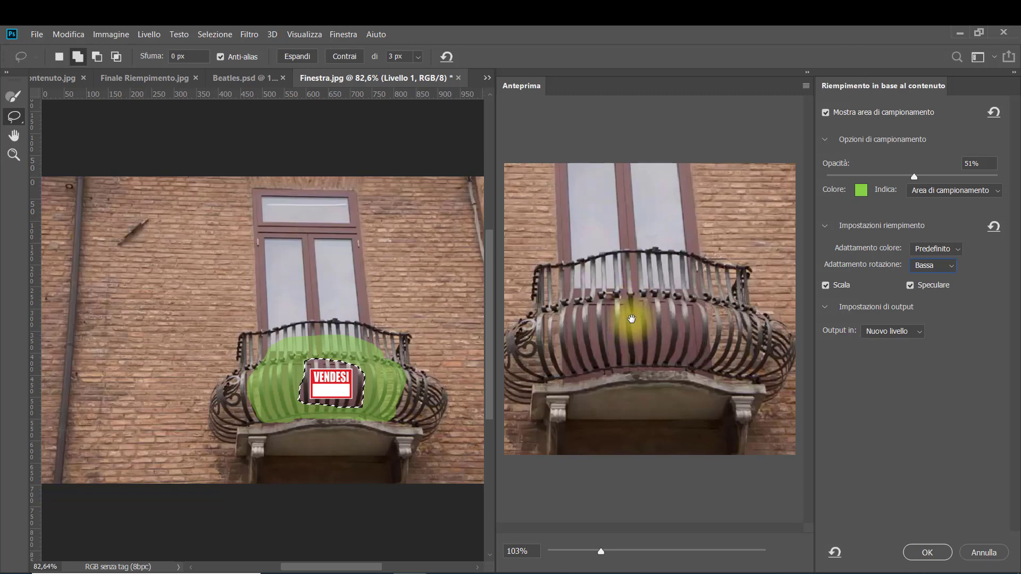
Output the content-aware fill to the current layer, apply it, and deselect.
click(920, 334)
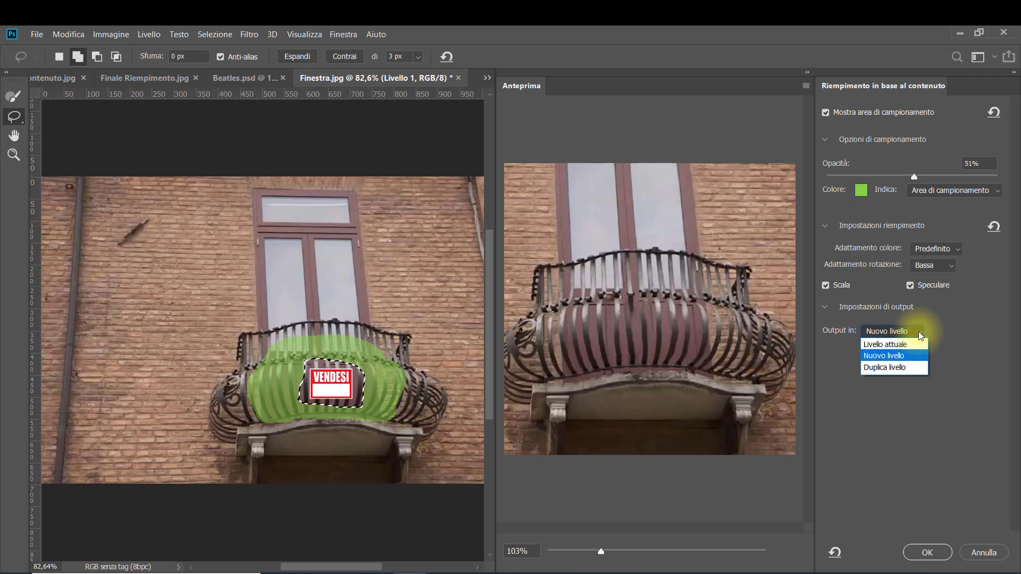
click(893, 345)
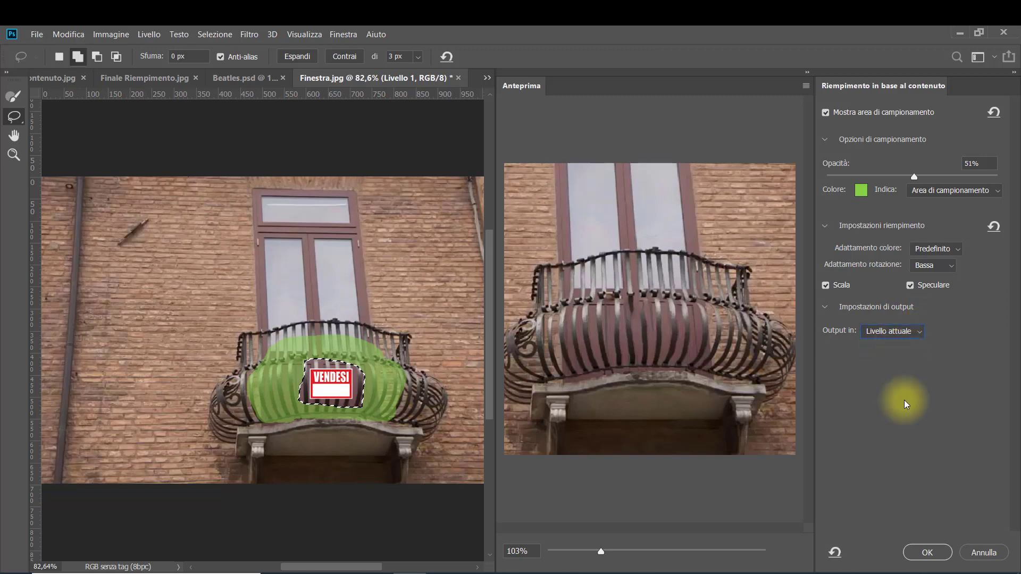
click(918, 554)
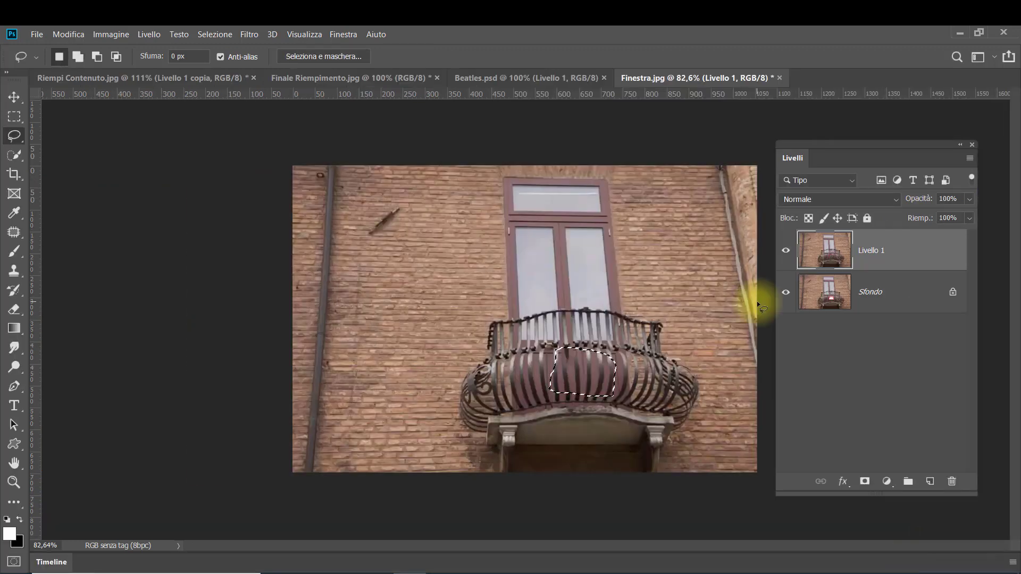
key(ctrl+d)
Zoom in on the balcony to inspect the rebuilt railing bars.
key(ctrl+plus)
key(ctrl+plus)
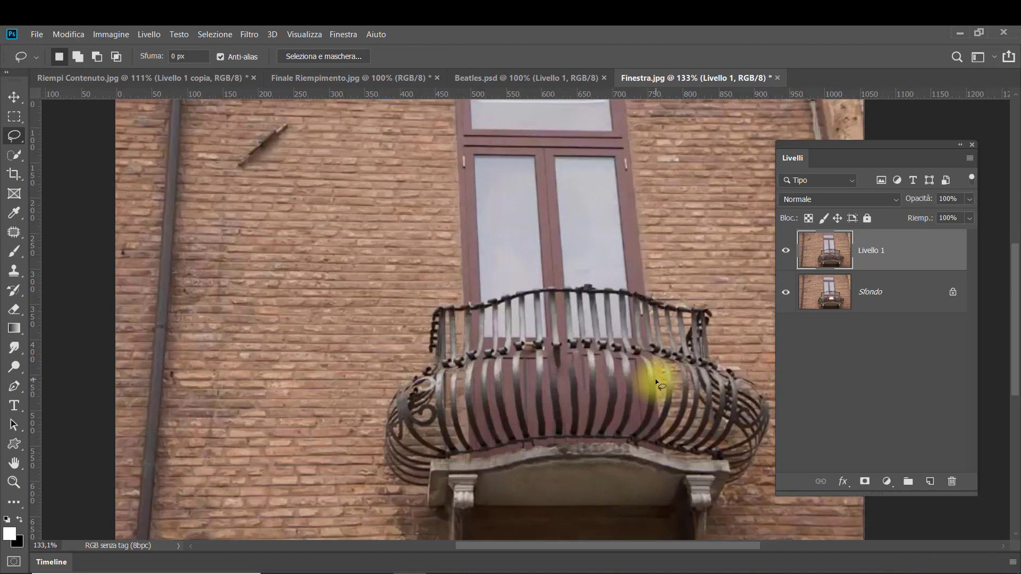
scroll(617, 287, up, 1)
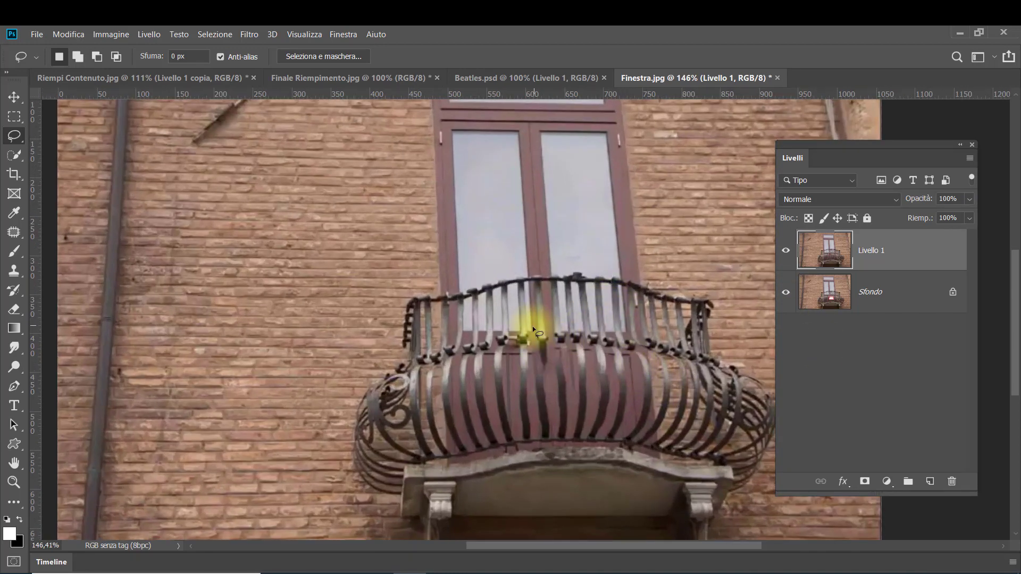